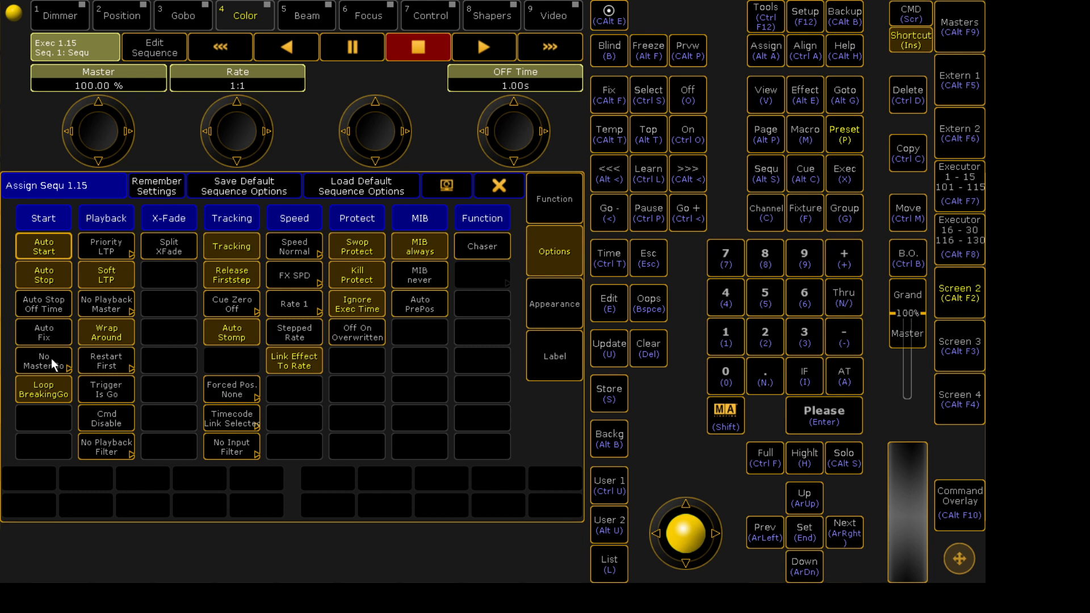
Turn off Loop BreakingGo for the executor 15 sequence and view its available playback priorities.
left_click(52, 386)
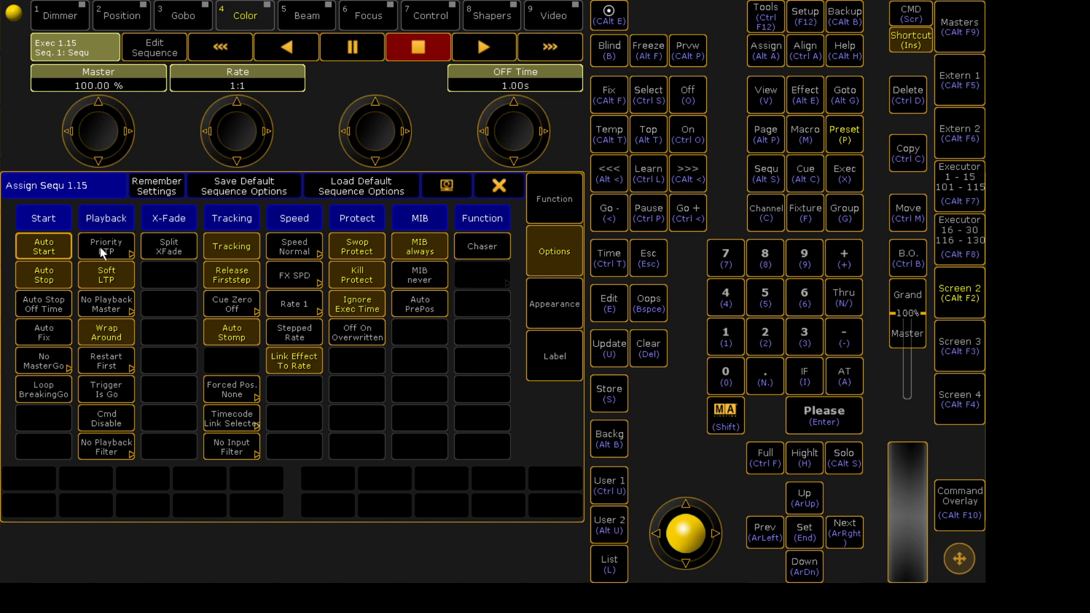
left_click(120, 250)
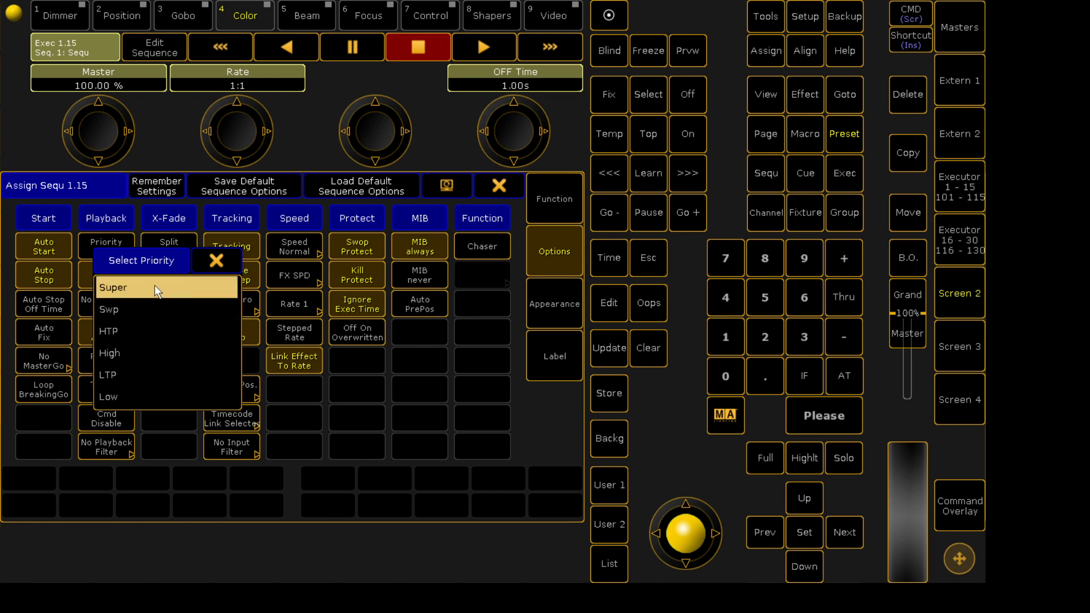
left_click(224, 263)
key("Insert")
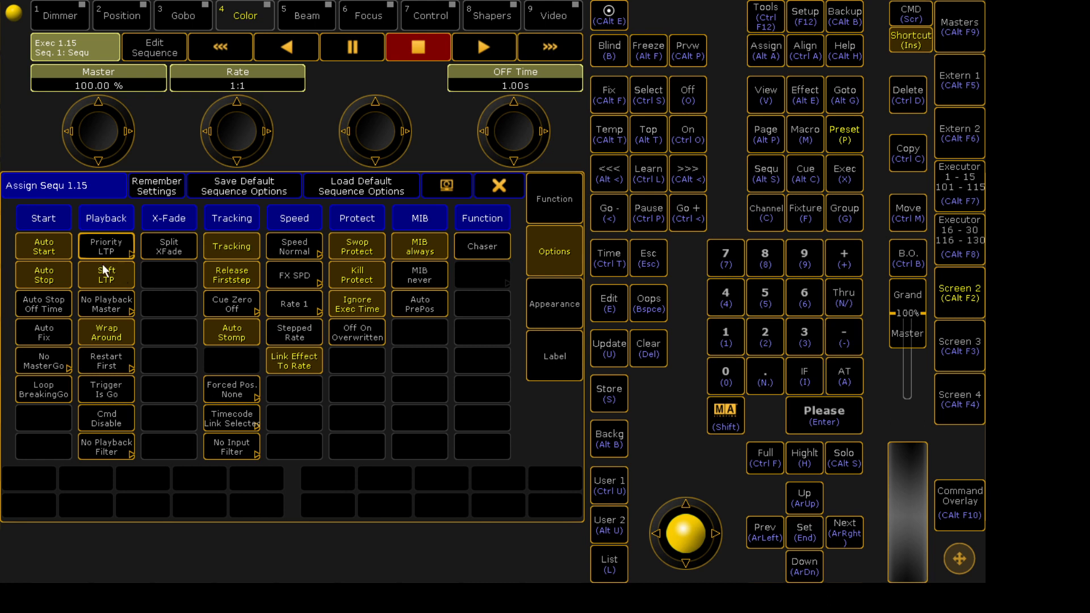
left_click(480, 186)
Run the executor 15 sequence at 100% and test executor 14's temp fader at several levels, finishing at 100%.
left_click(850, 55)
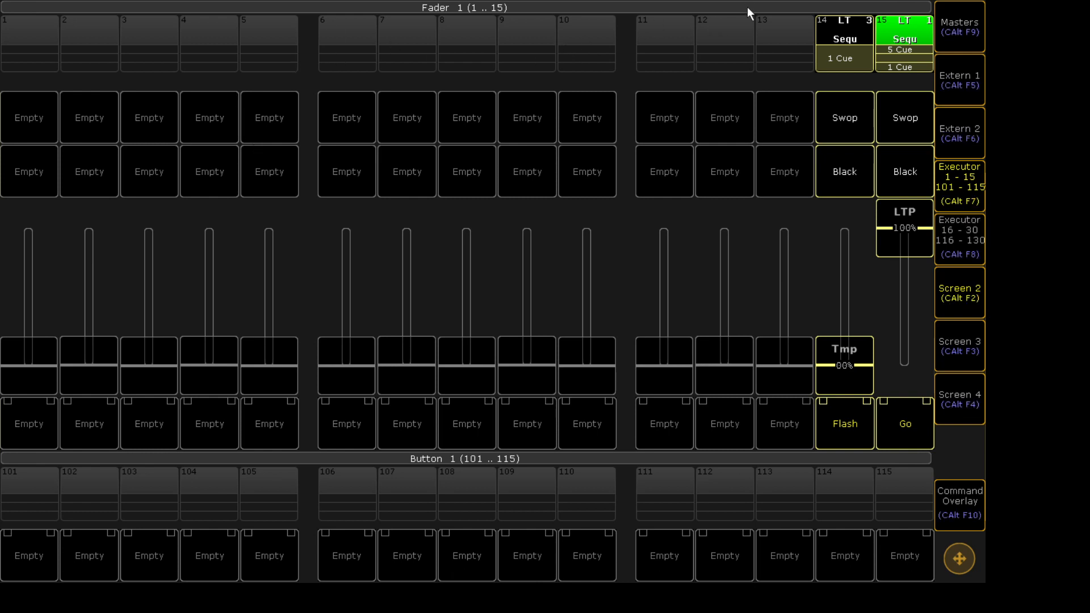
left_click_drag(913, 234, 936, 6)
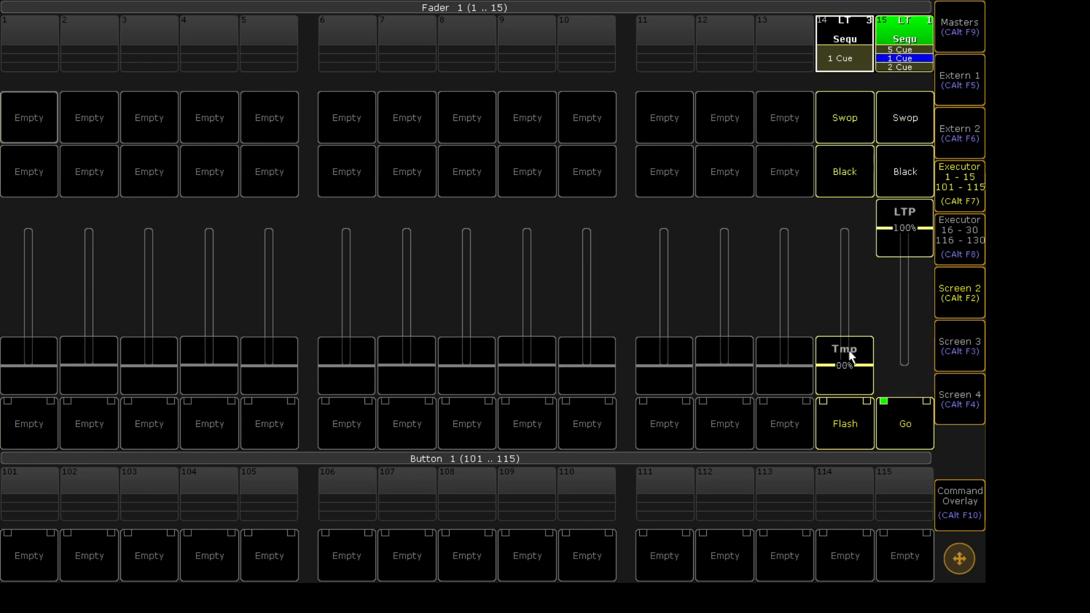
left_click_drag(848, 345, 844, 293)
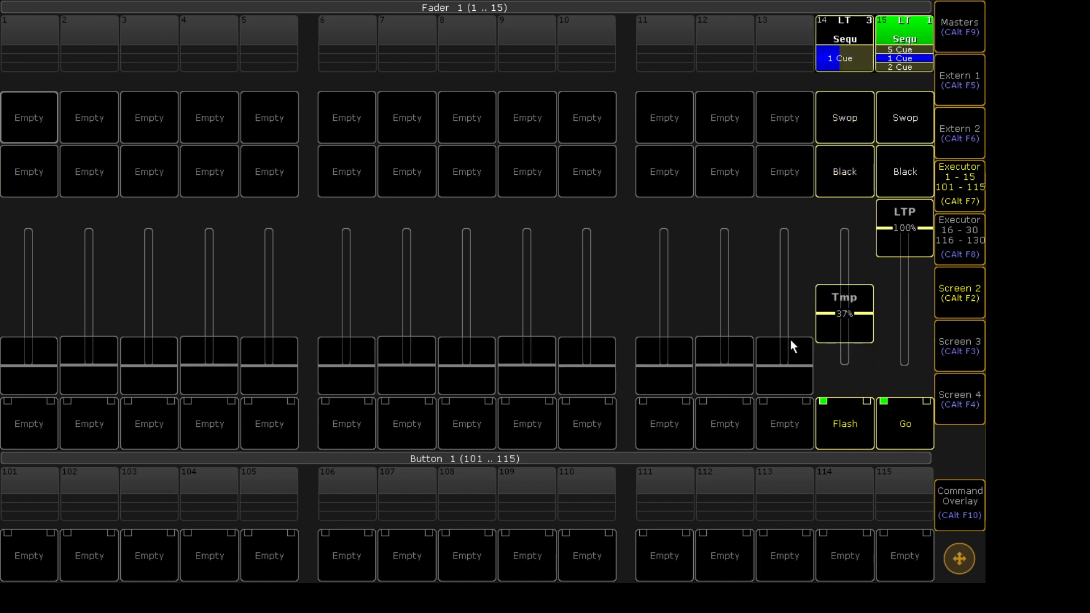
left_click_drag(831, 331, 834, 411)
left_click_drag(840, 329, 855, 126)
left_click_drag(867, 248, 904, 148)
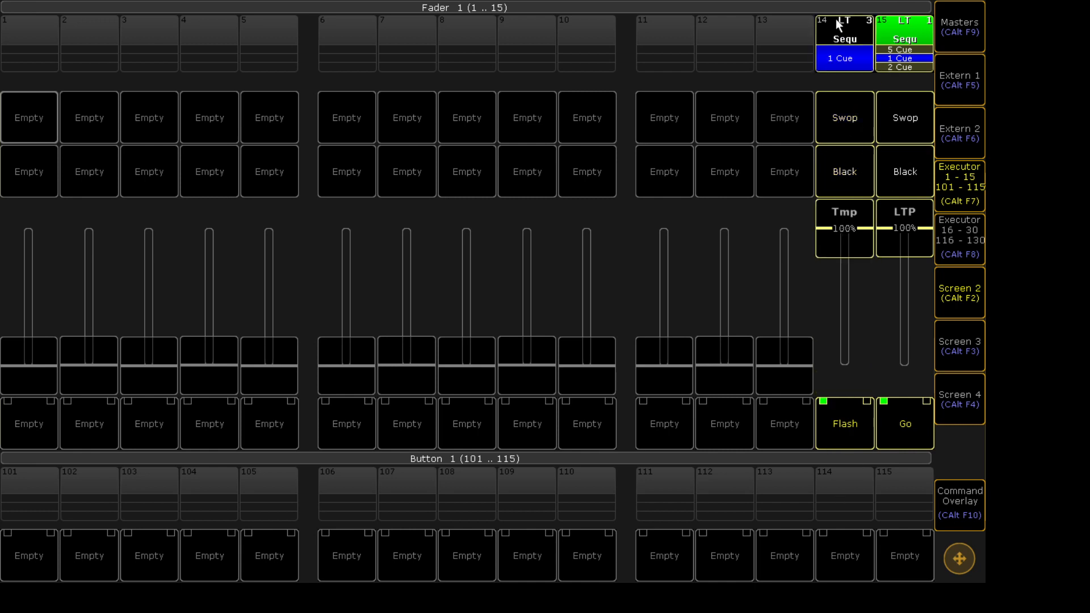
For the executor 14 sequence, turn off Soft LTP and select Playback 1 as its playback master.
left_click(855, 36)
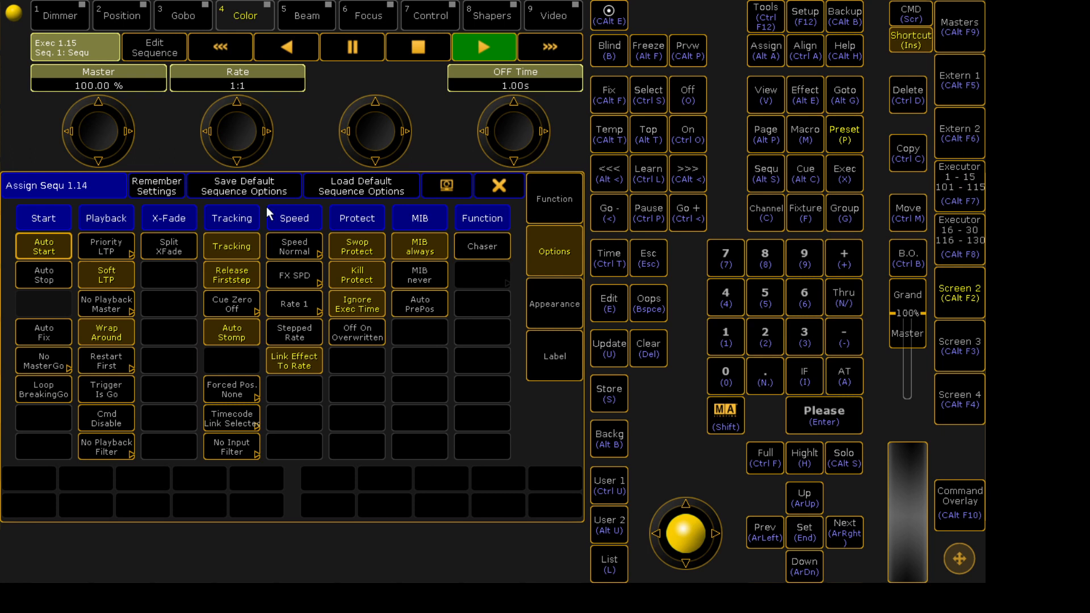
left_click(112, 276)
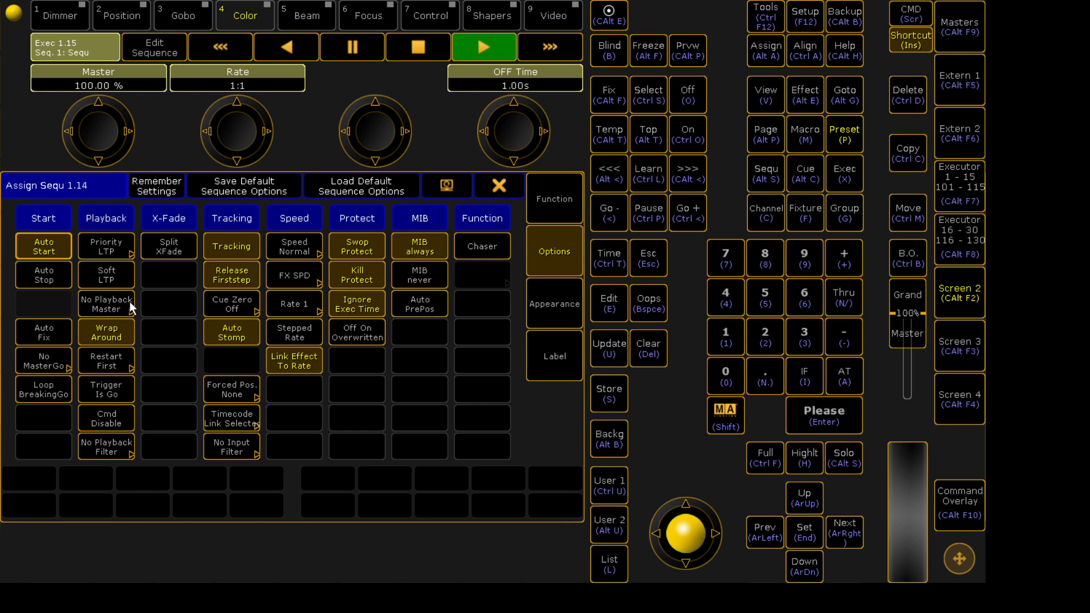
left_click(115, 307)
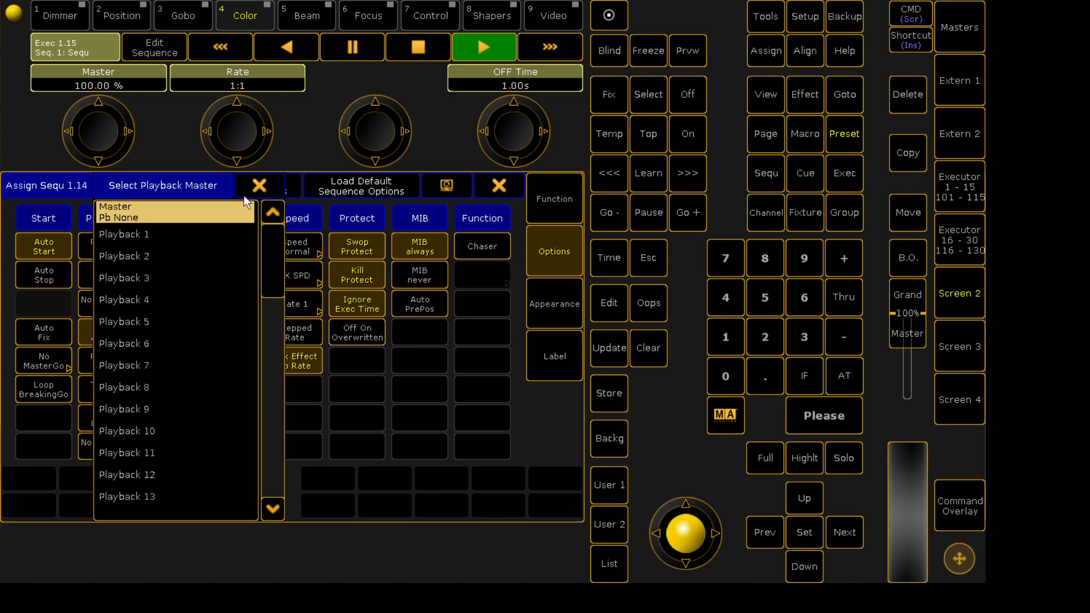
left_click(225, 235)
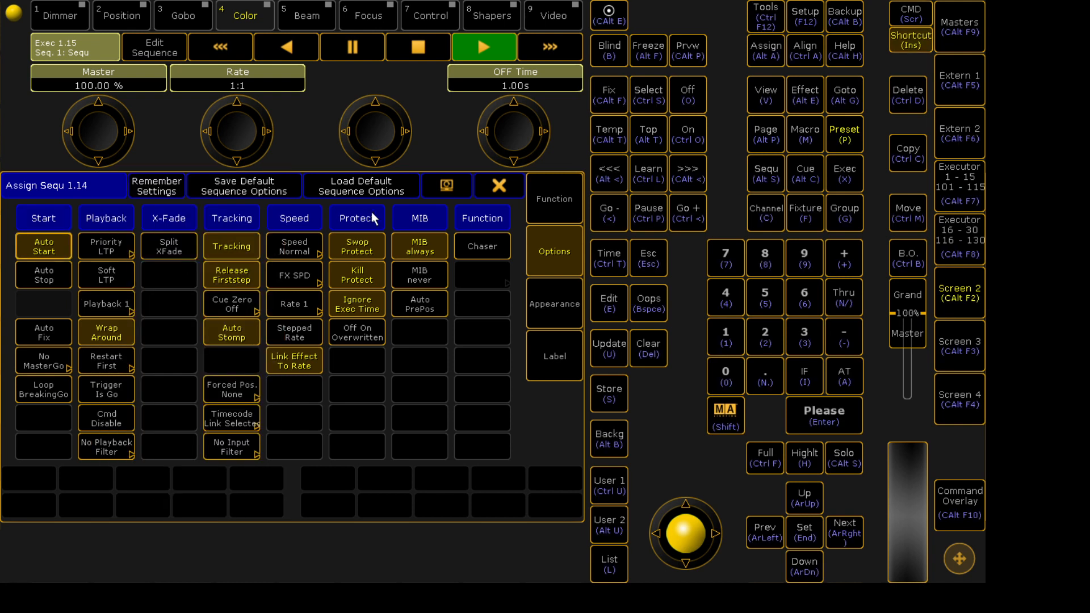
left_click(495, 191)
Change executor 14's fader function to Master and try the fader.
left_click_drag(866, 230, 898, 151)
mouse_move(870, 206)
left_mouse_down()
mouse_move(890, 325)
mouse_move(867, 309)
mouse_move(877, 212)
left_mouse_up()
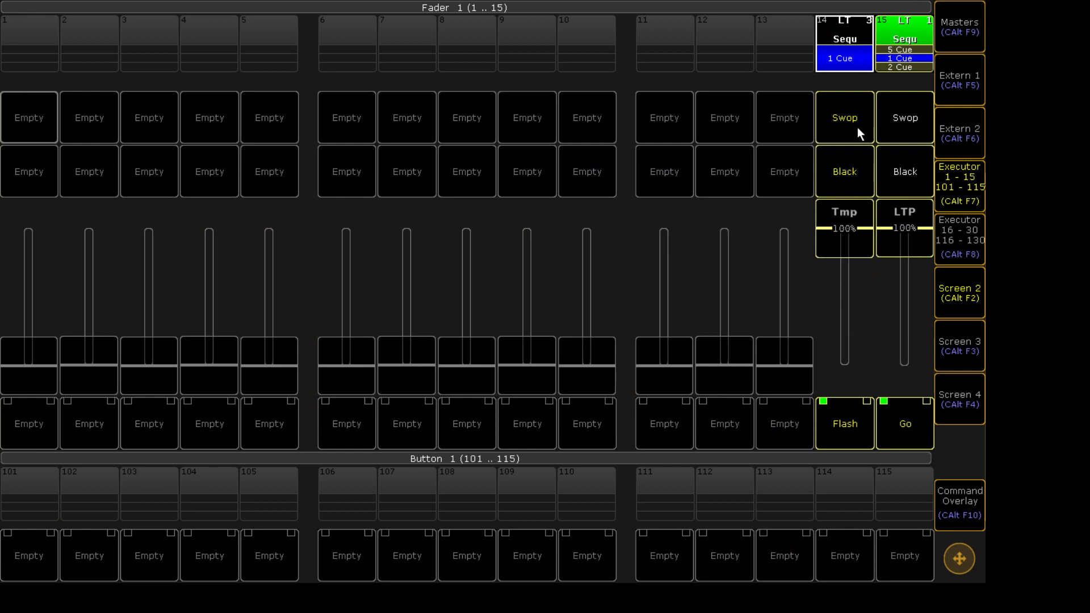
left_click(842, 40)
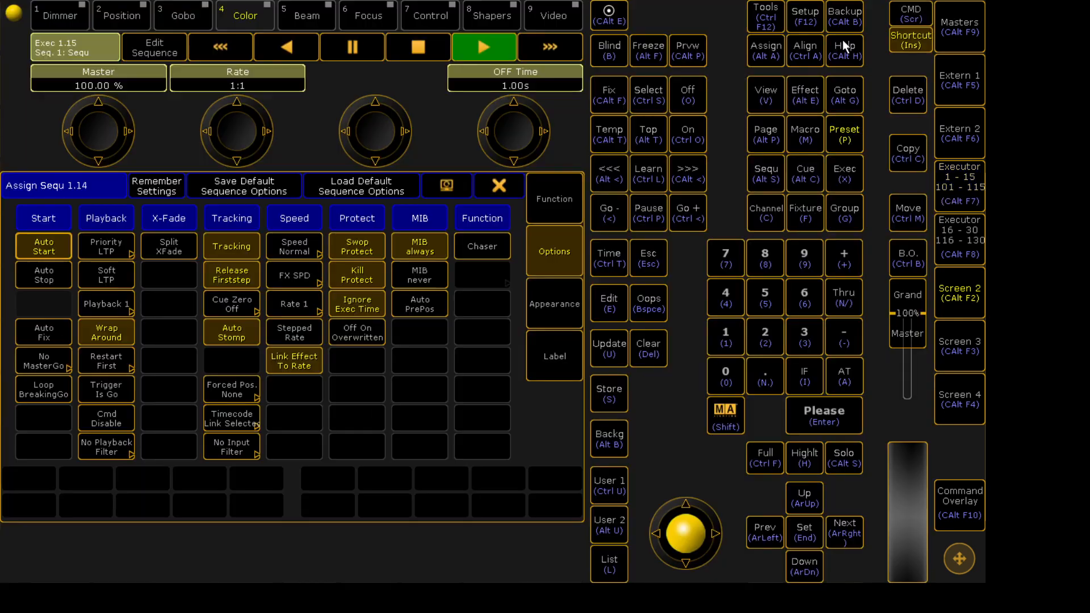
left_click(550, 218)
left_click(39, 331)
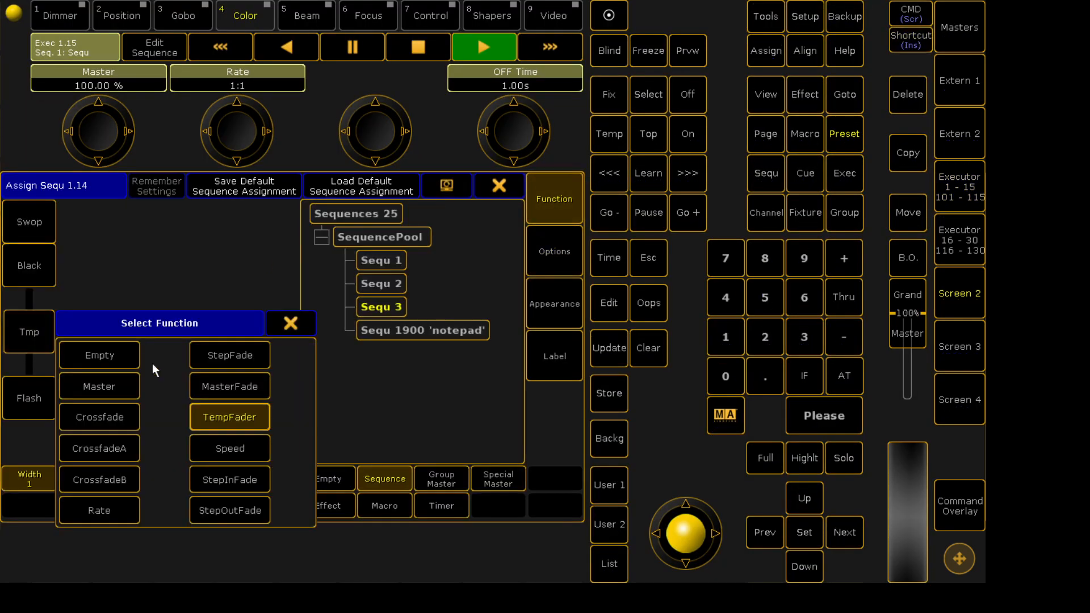
left_click(113, 394)
left_click(499, 185)
left_click_drag(837, 240, 817, 221)
Assign SpecialMaster 5.1, Playback 1, from the PlaybackMaster section to empty executor 13 and try its fader.
left_click(796, 38)
left_click(549, 241)
left_click(549, 203)
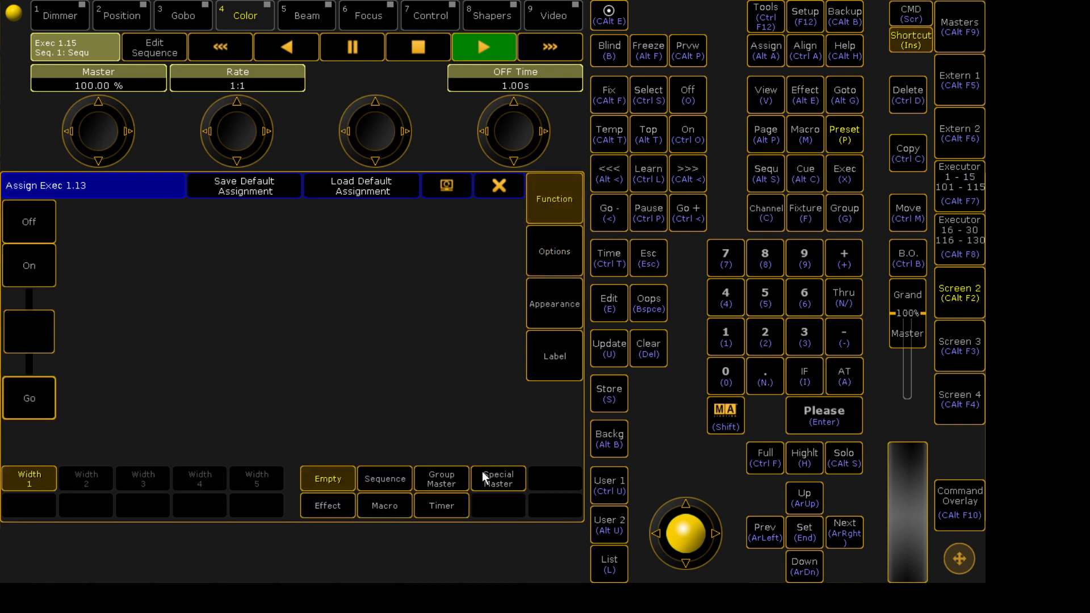
left_click(500, 478)
left_click(318, 237)
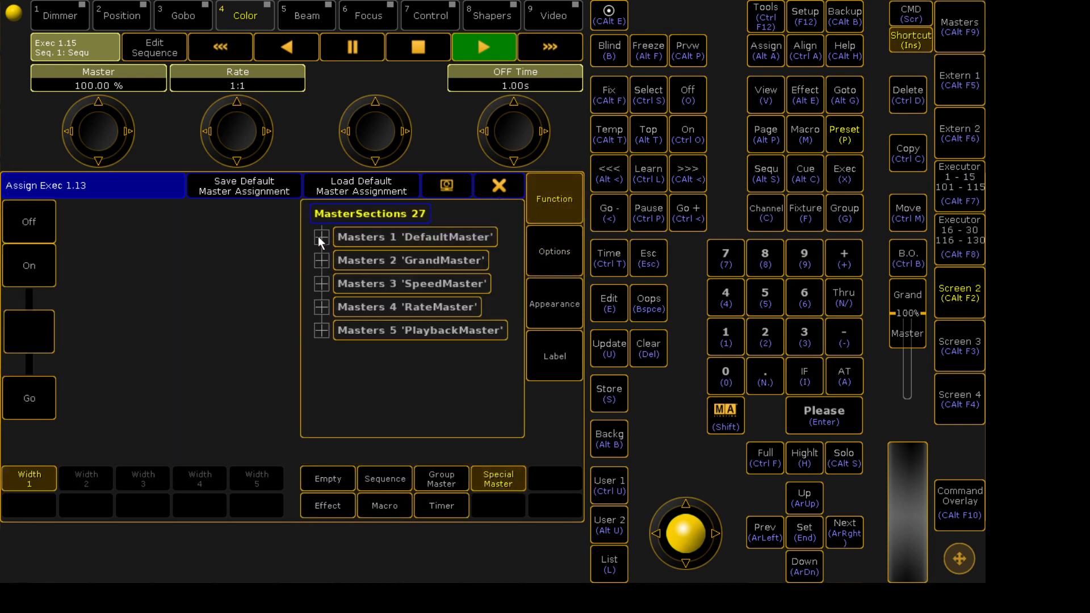
left_click(322, 329)
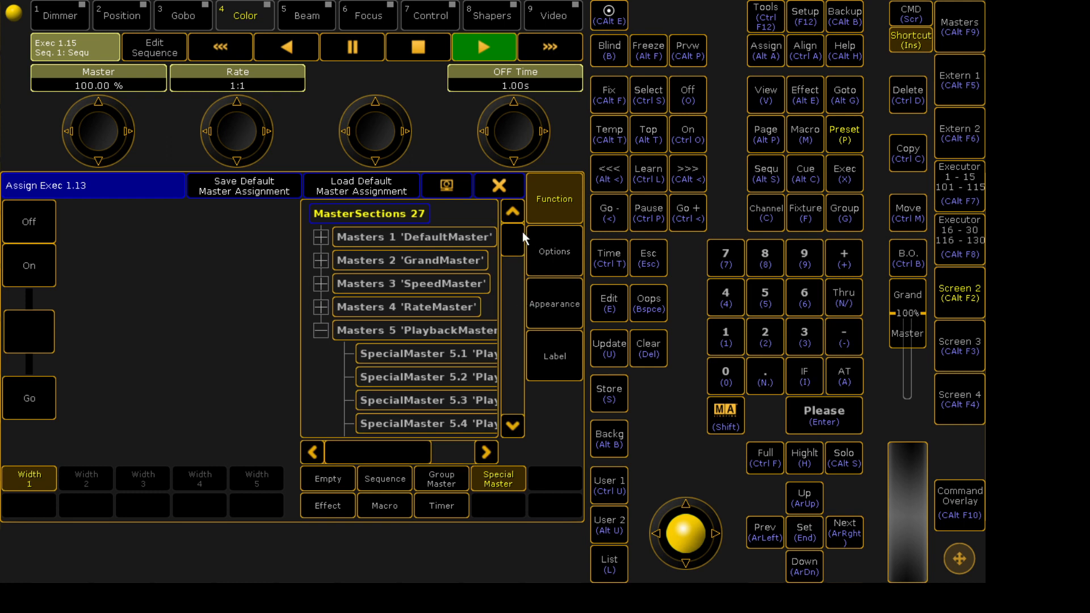
left_click(474, 351)
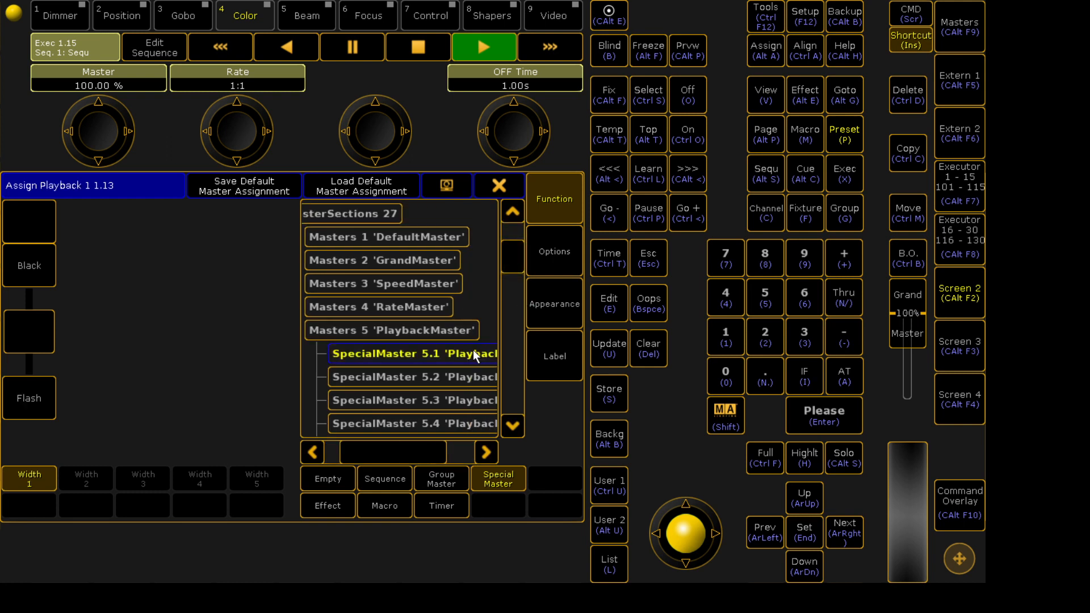
left_click(500, 181)
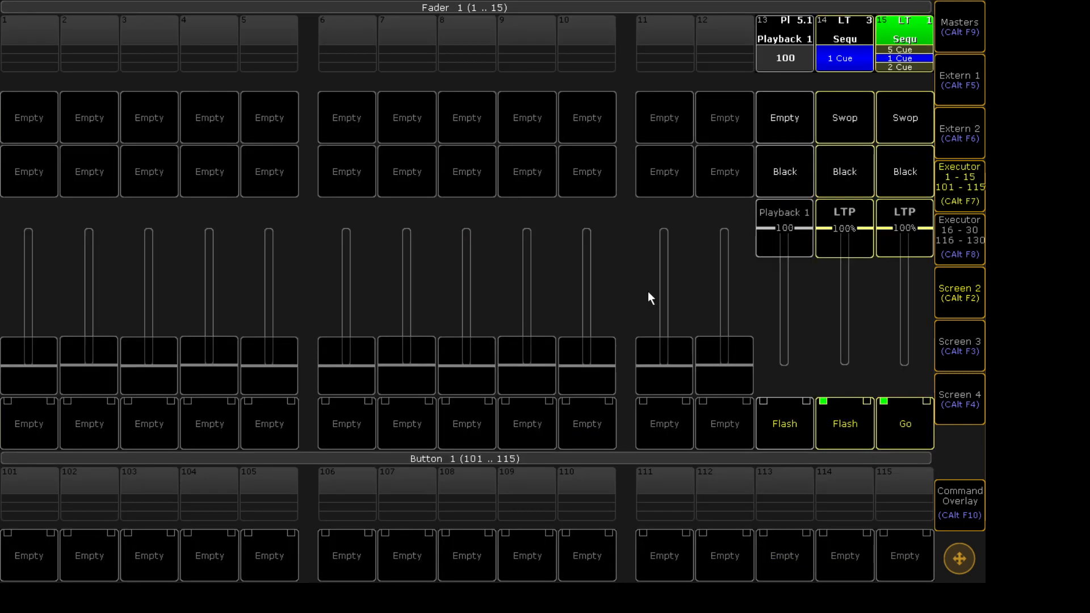
left_click_drag(785, 247, 814, 56)
Reselect Playback 1 as the playback master in the options of the executor 14 sequence.
left_click(842, 30)
left_click(546, 263)
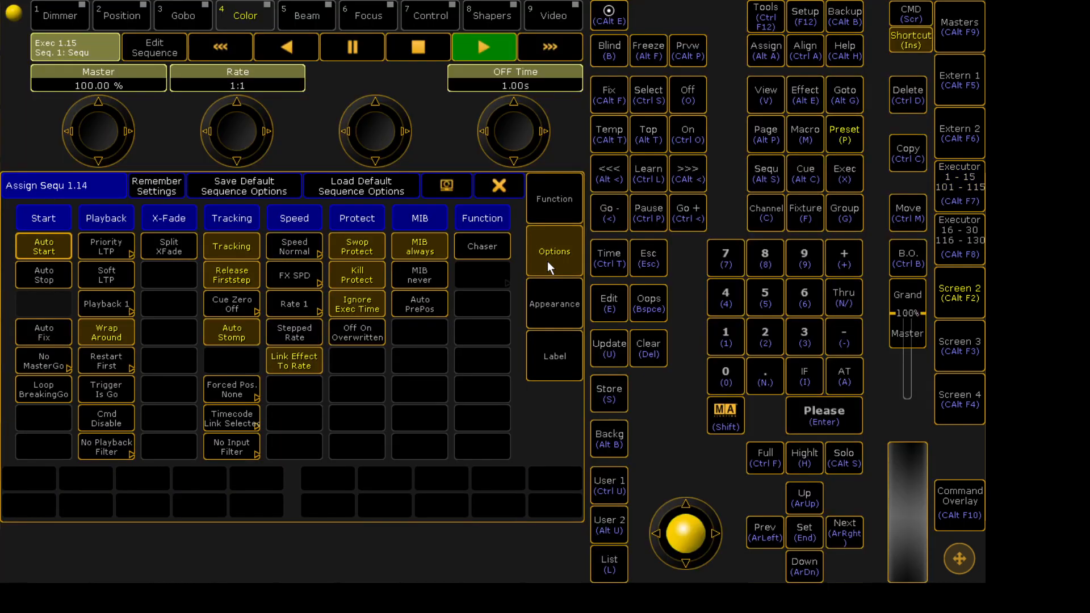
left_click(98, 297)
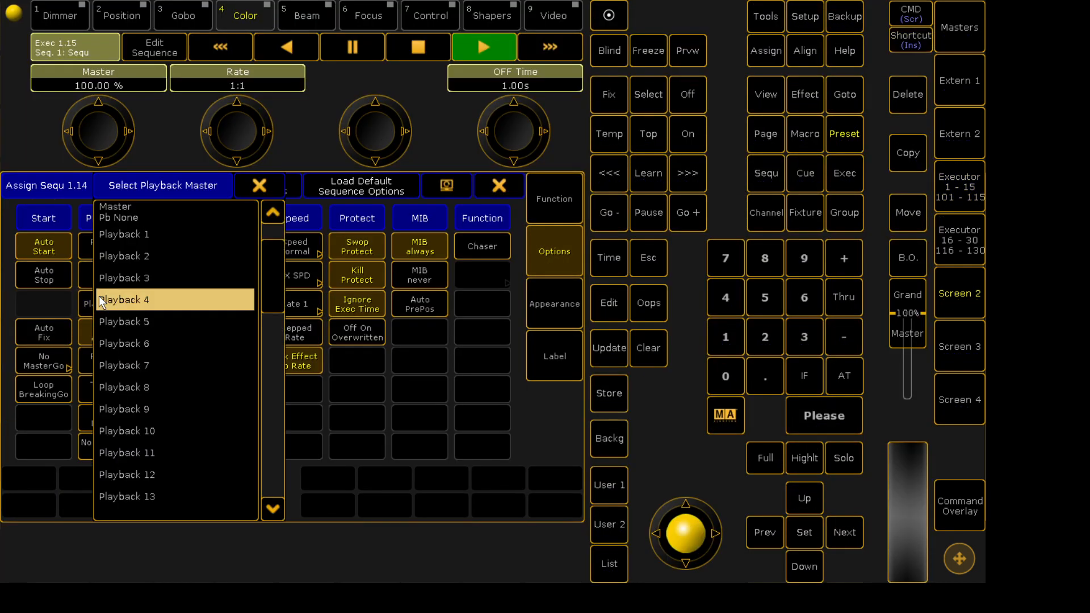
left_click(181, 235)
left_click(478, 195)
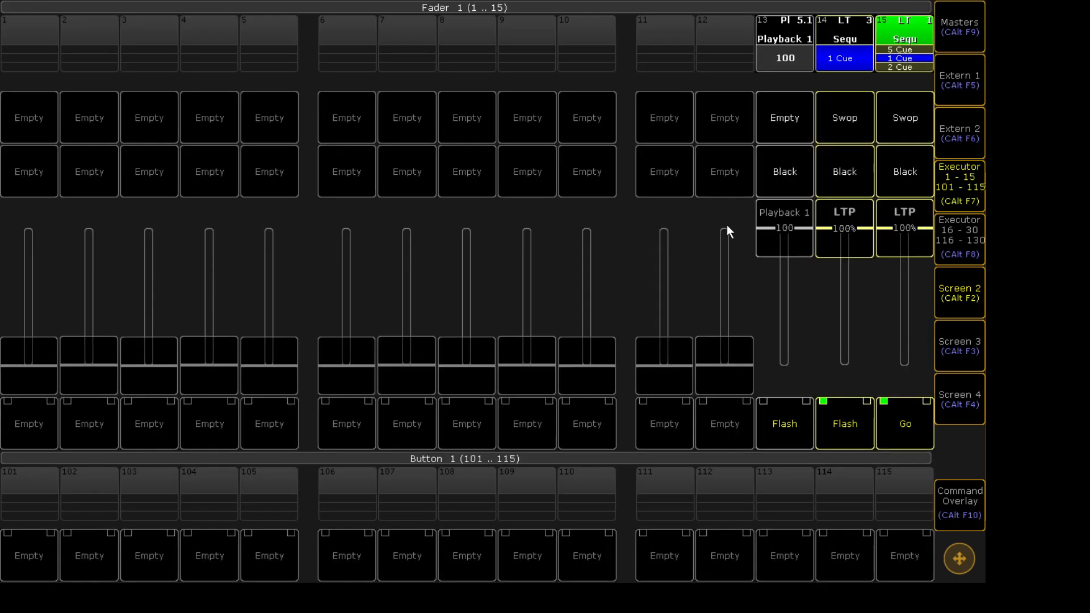
Test the Playback 1 master fader on executor 13 by lowering it and returning it to 100.
left_click_drag(794, 229, 864, 140)
left_click(906, 41)
left_click_drag(792, 227, 789, 260)
left_click_drag(786, 171, 856, 307)
left_click_drag(795, 207, 794, 120)
Examine the restart mode choices and the MasterGo setting of the executor 14 sequence.
left_click(849, 19)
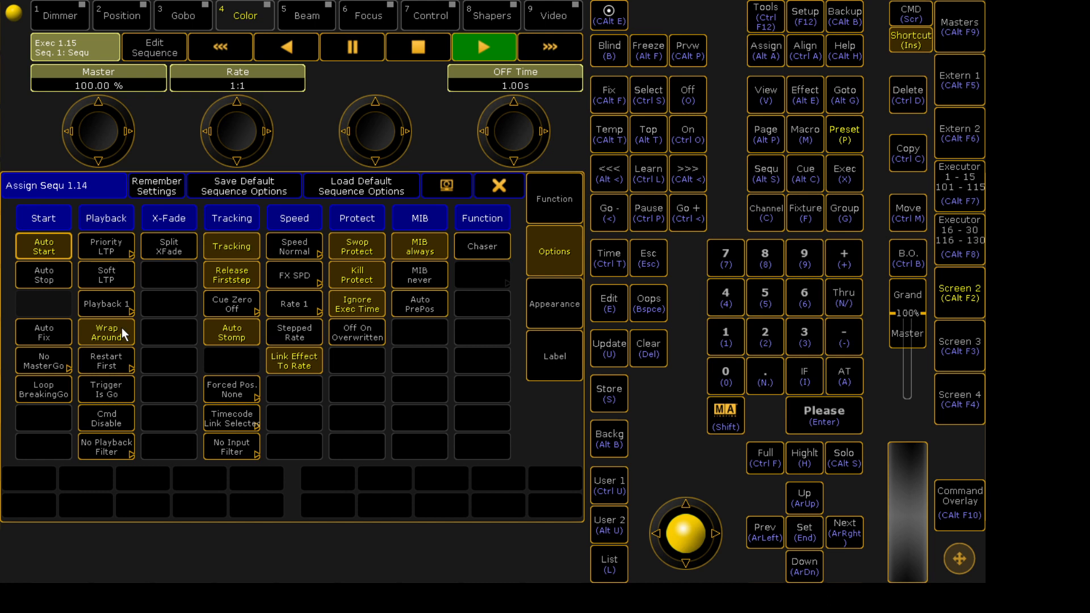
left_click(122, 366)
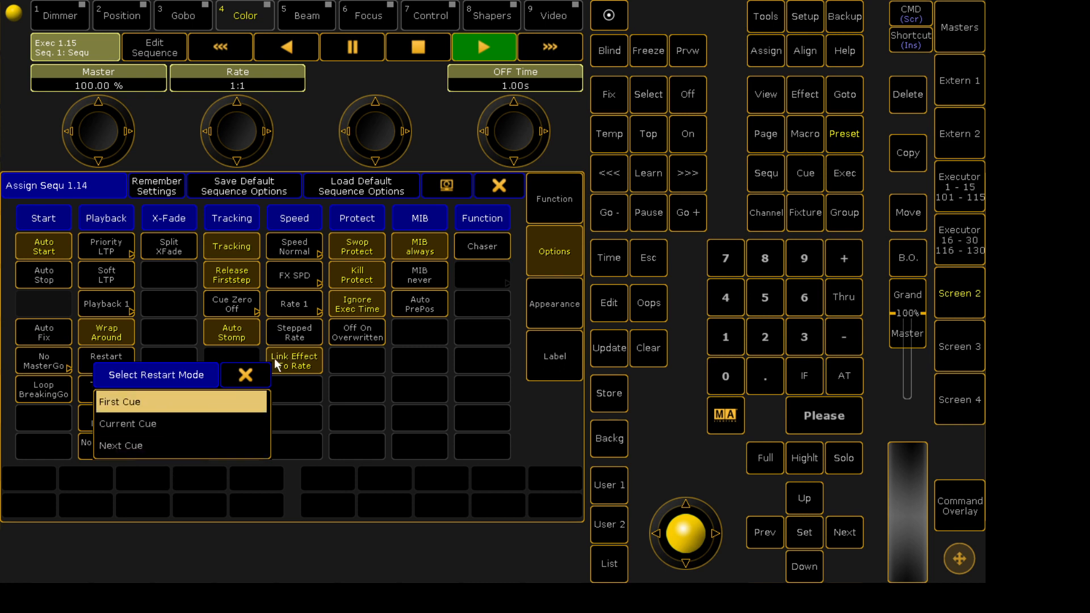
left_click(253, 374)
key("Insert")
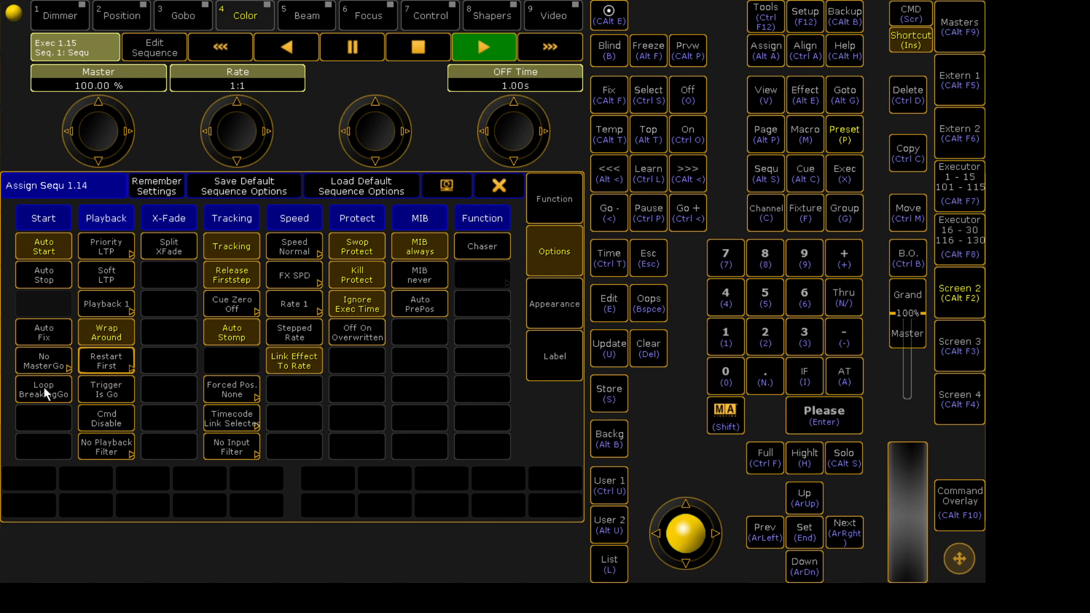
left_click(49, 362)
left_click(187, 367)
key("Insert")
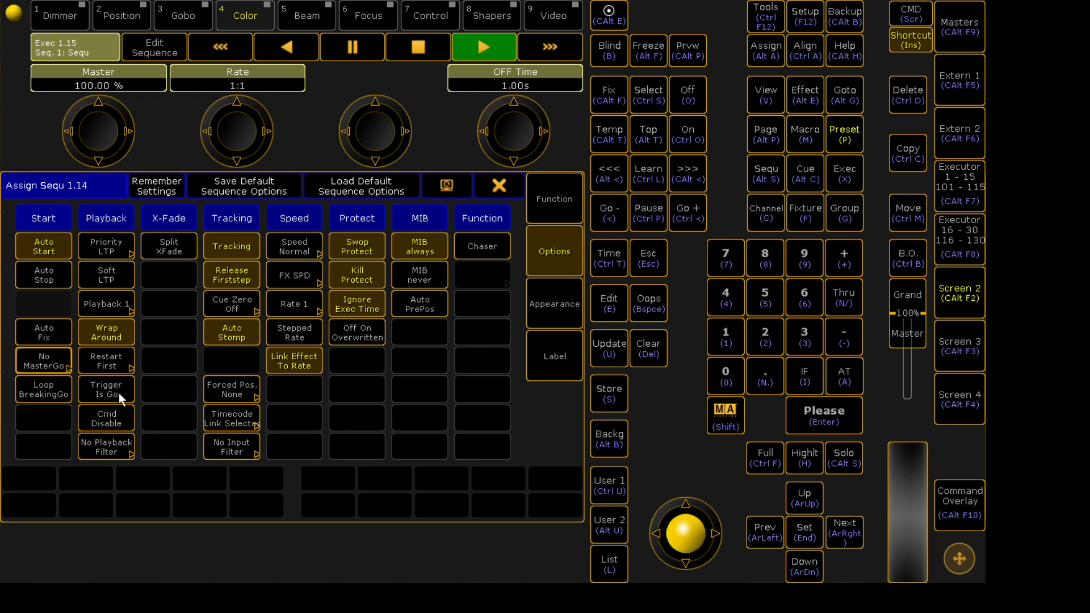
left_click(122, 366)
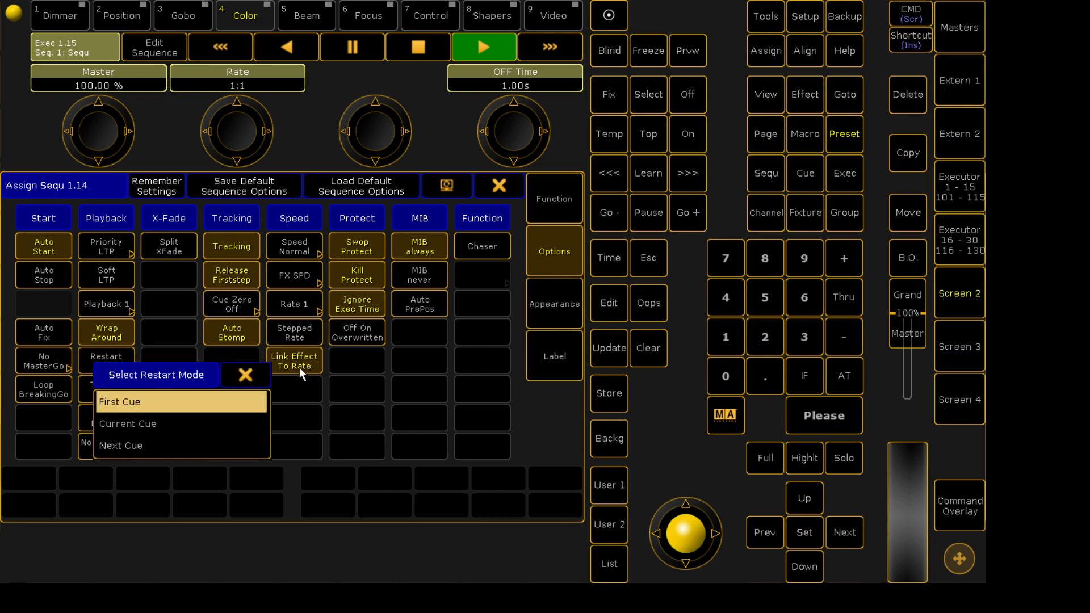
left_click(262, 370)
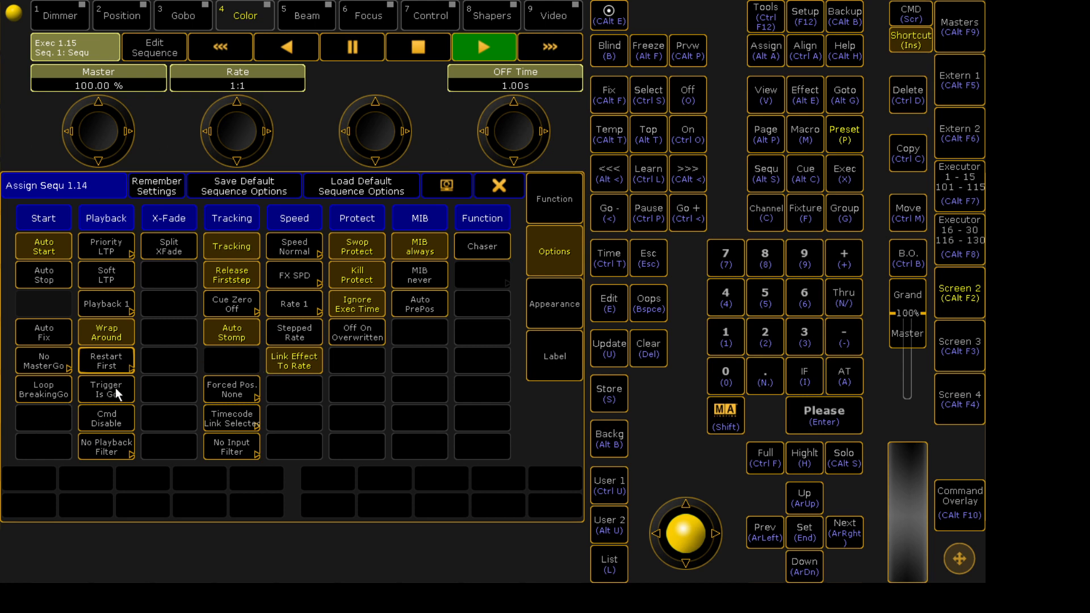
left_click(510, 191)
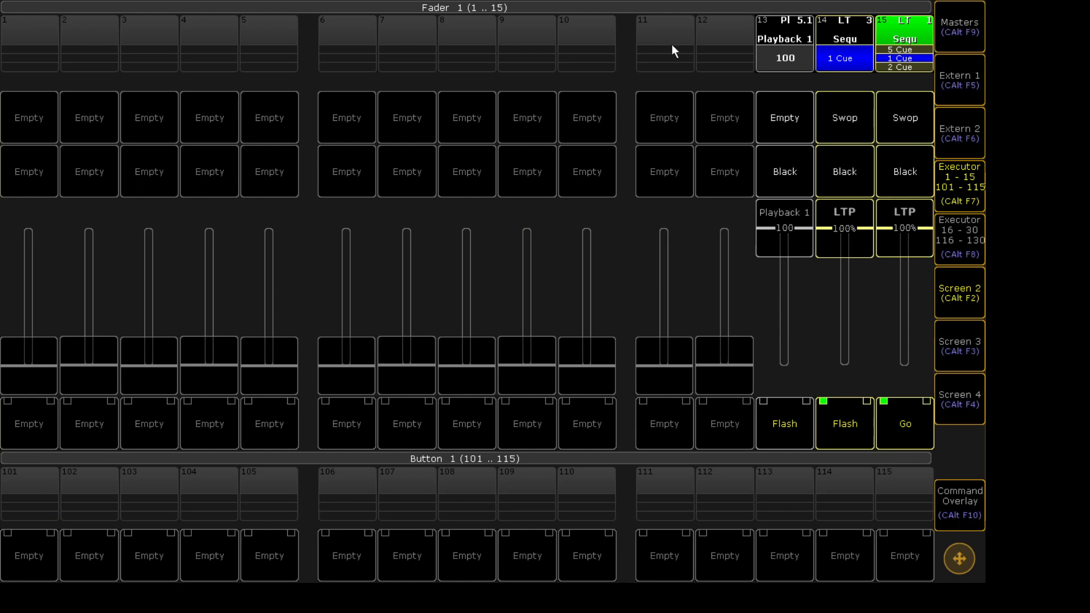
Enable Trigger Is Go and Cmd Disable for the executor 15 sequence, and view its available playback filters.
left_click(894, 29)
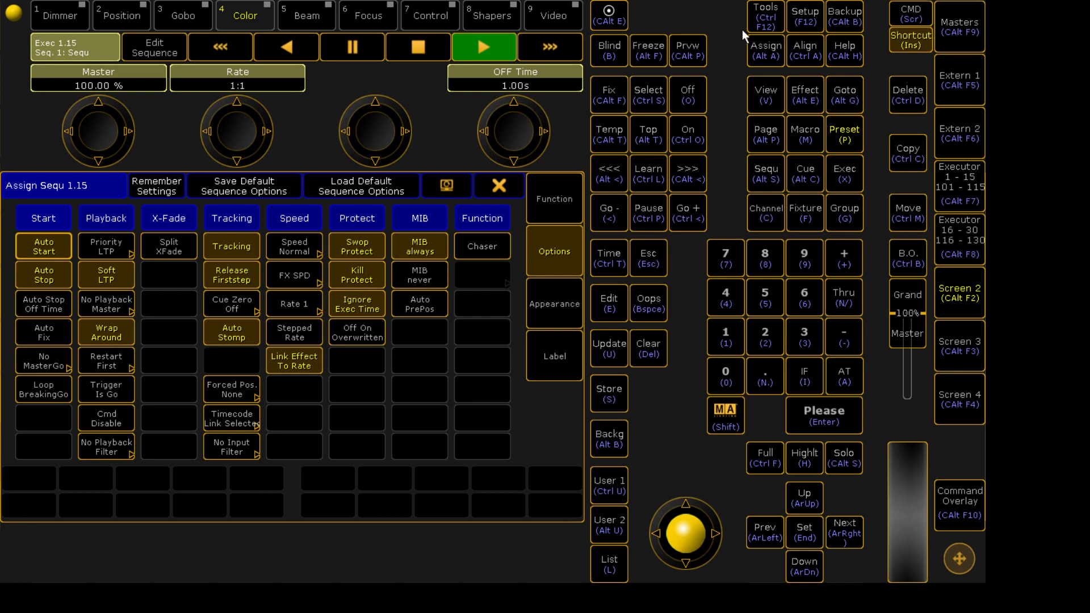
left_click(119, 391)
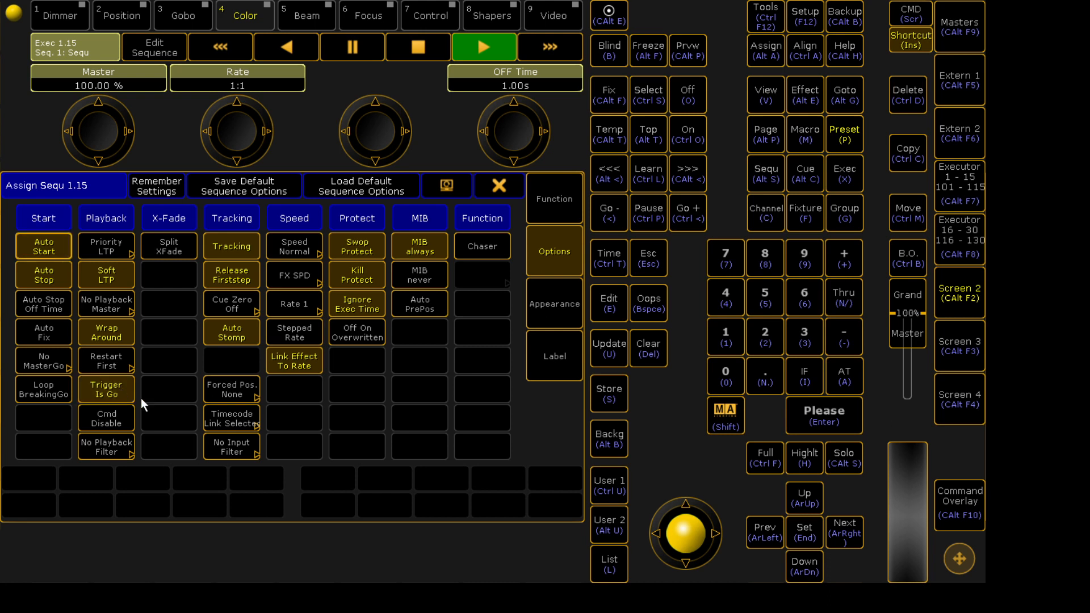
left_click(127, 417)
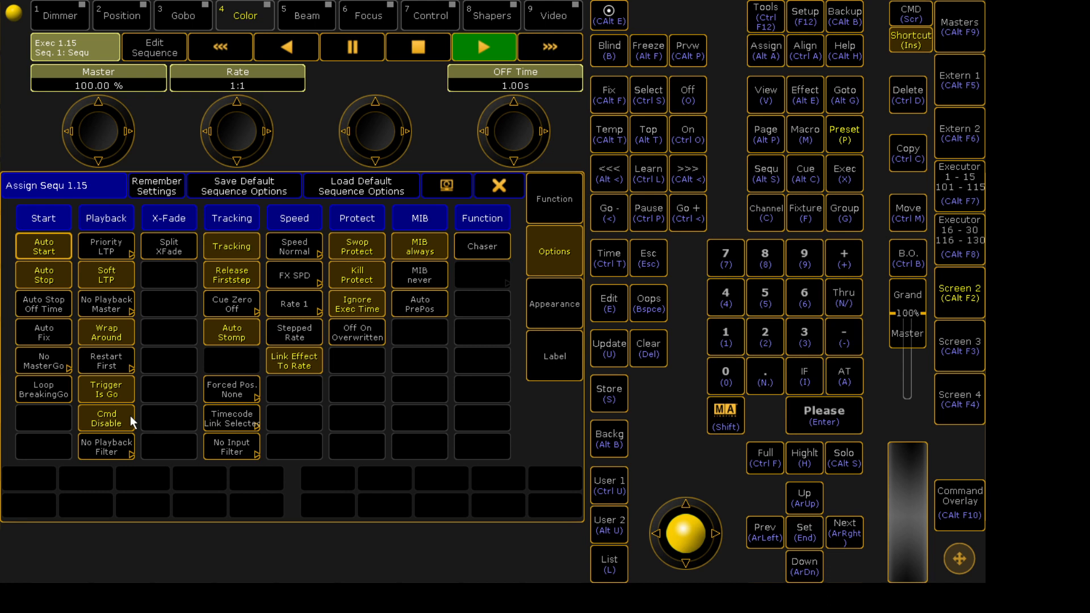
left_click(131, 450)
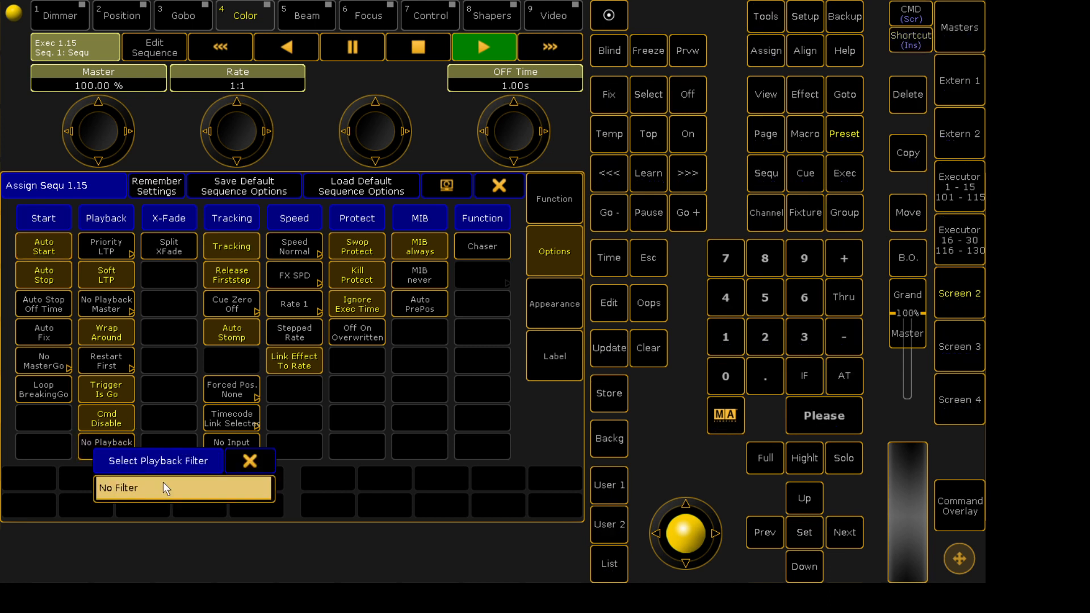
left_click(252, 464)
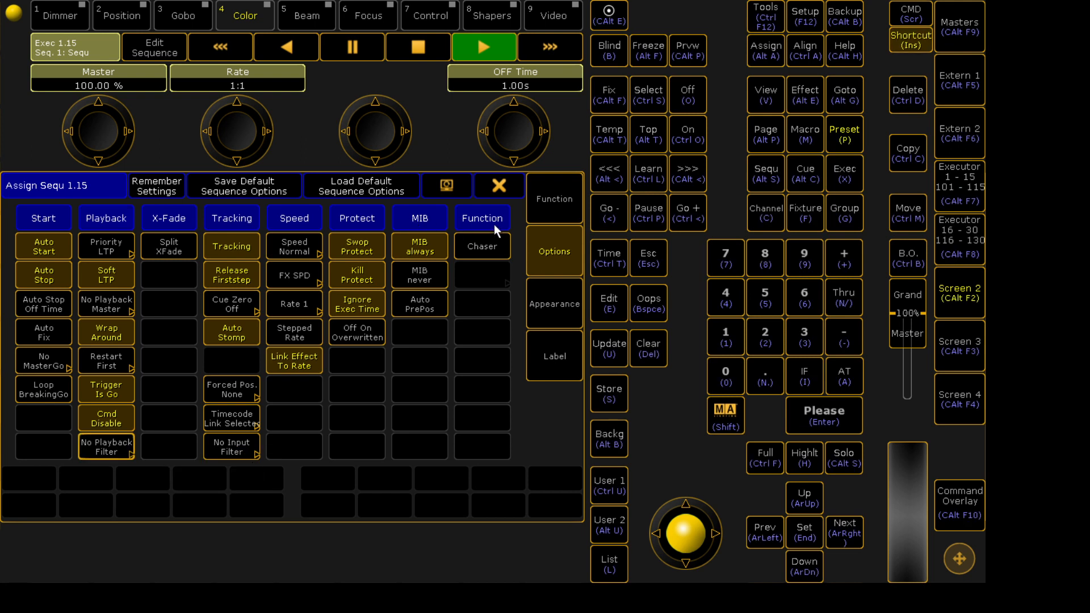
left_click(508, 176)
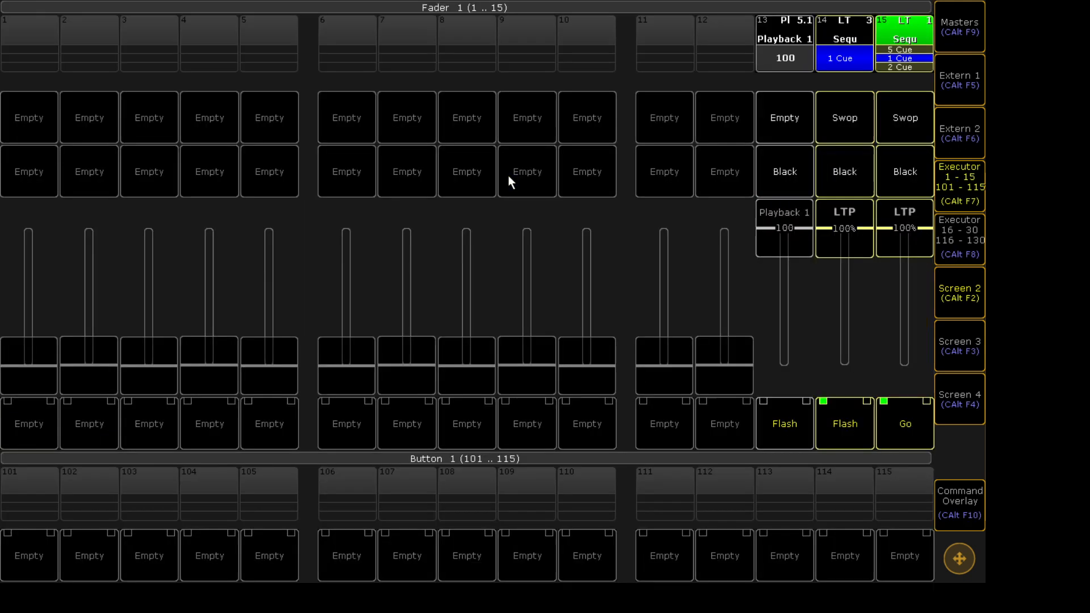
Select all fixtures and store them as world 2 in the Filters view.
left_click(963, 185)
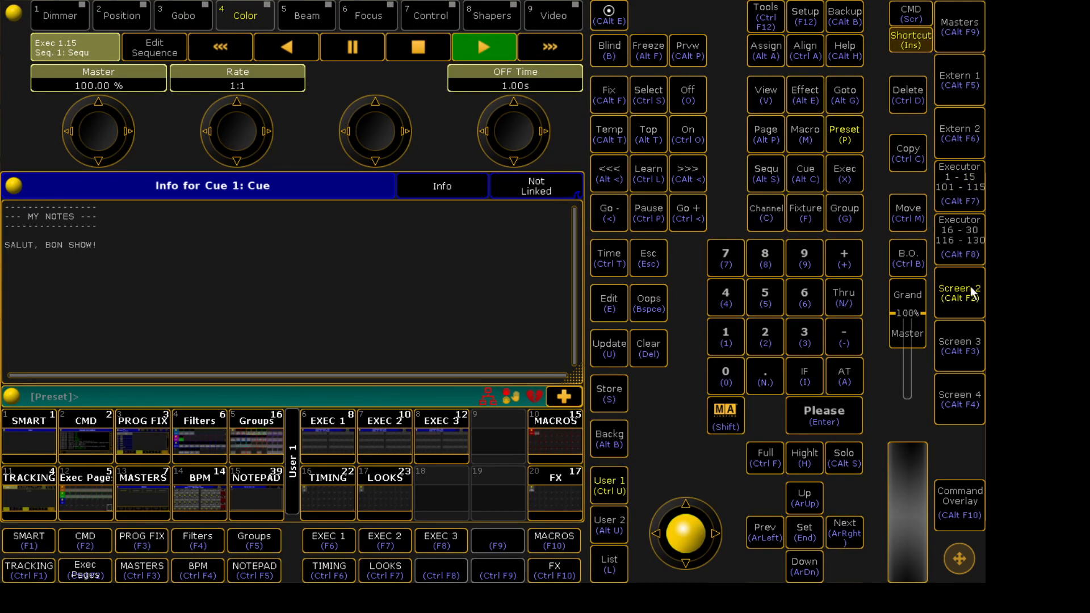
left_click(200, 411)
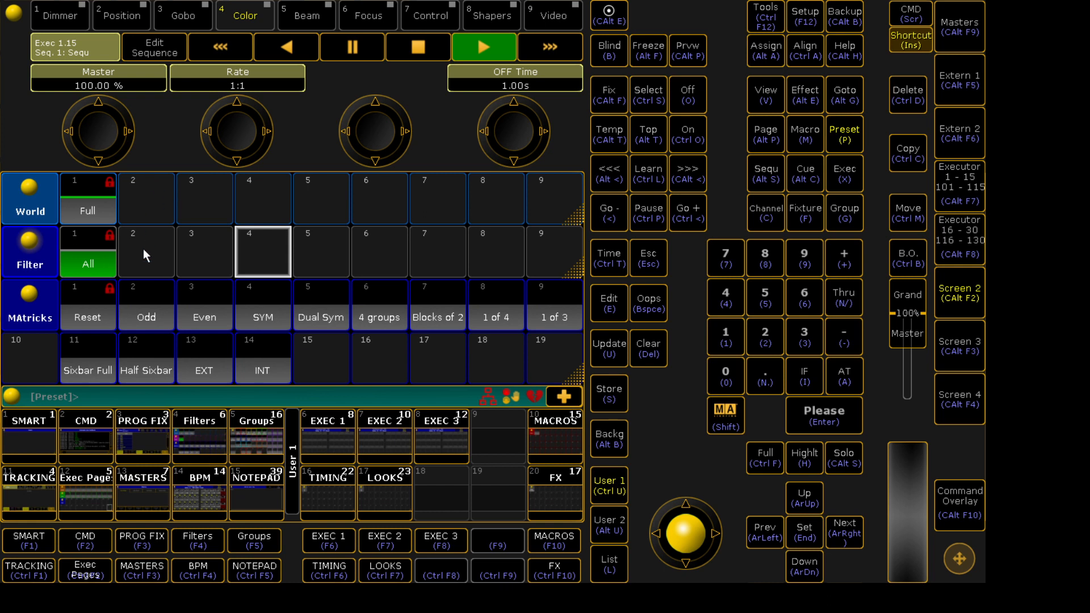
left_click(152, 210)
key("f")
key("KP_Divide")
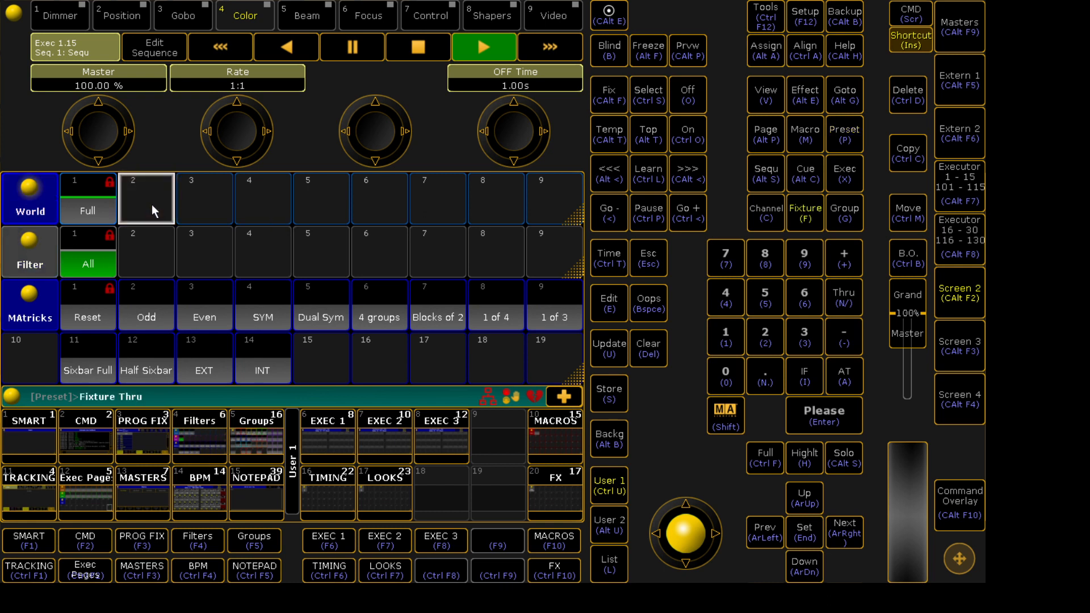
key("Return")
key("s")
left_click(153, 210)
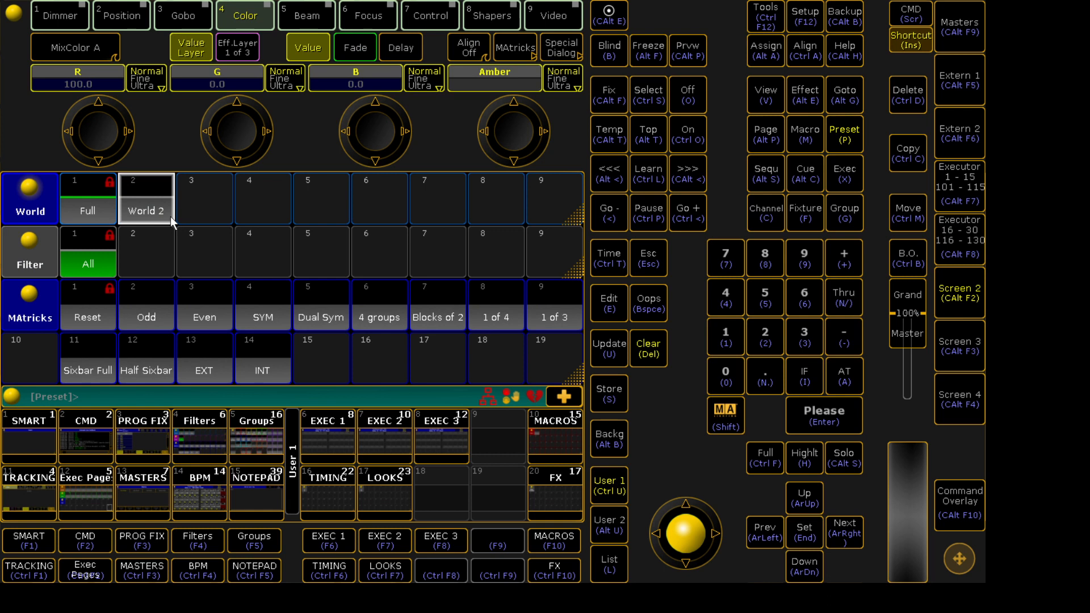
Create filter 2 containing only the Dimmer attributes.
left_click(151, 247)
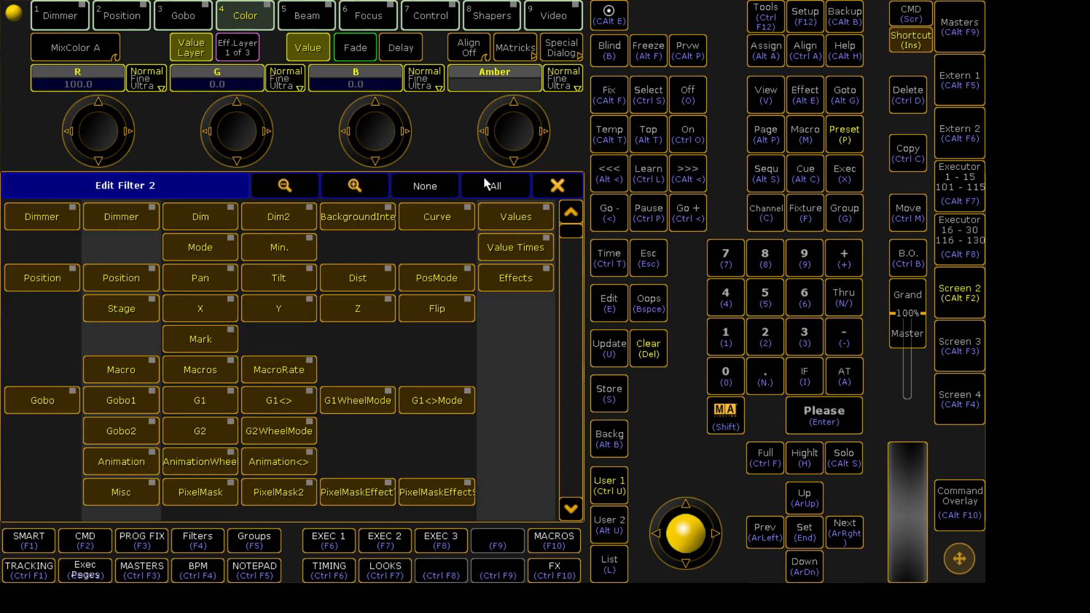
left_click(455, 186)
left_click(58, 215)
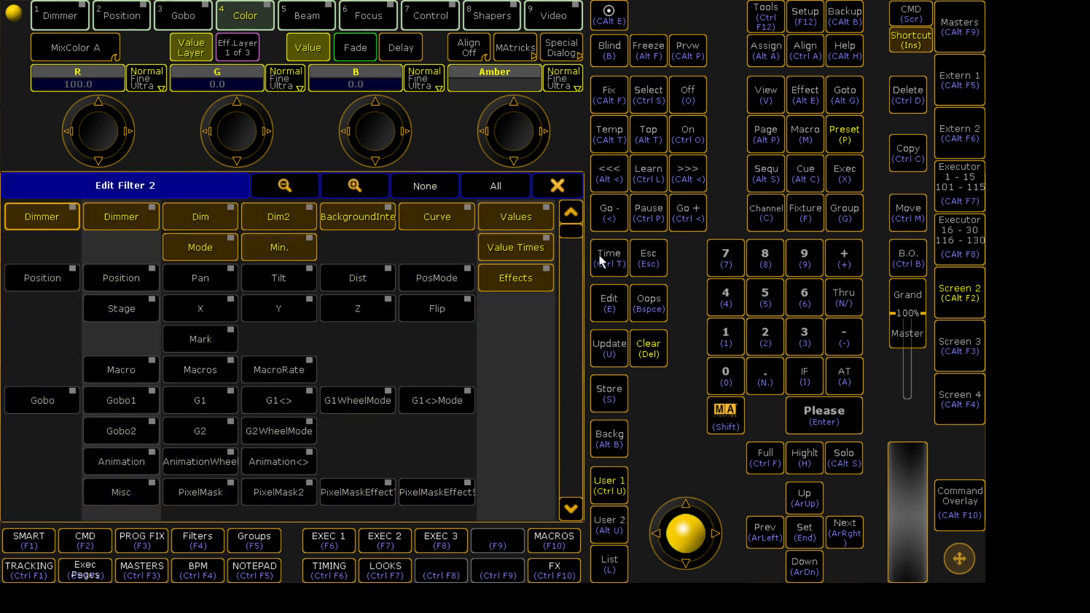
left_click(572, 183)
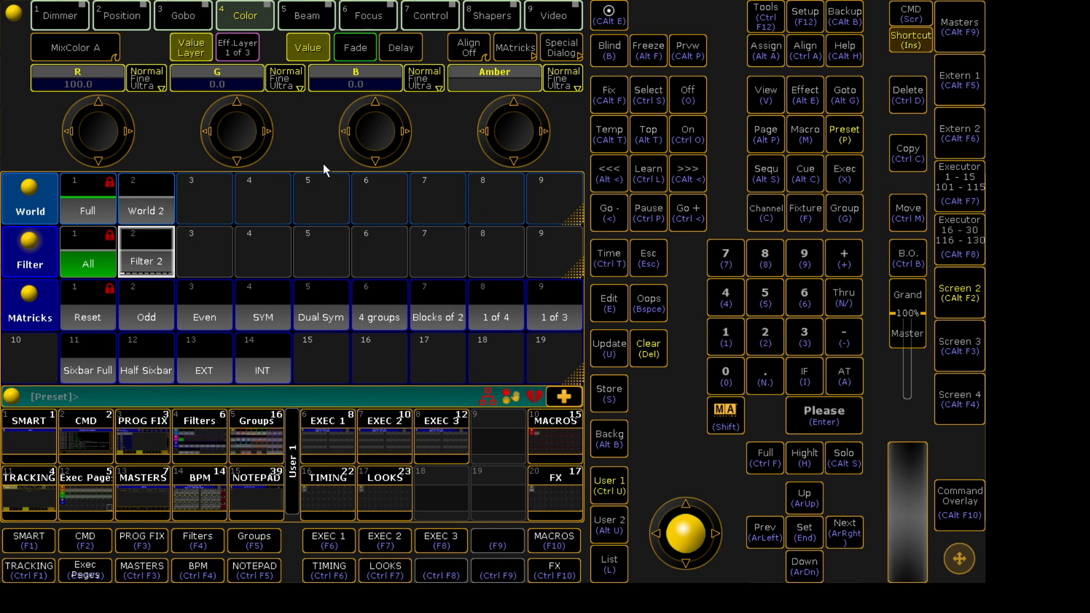
Label world 2 as WORLD.
key("alt+a")
key("alt+a")
left_click(146, 200)
type("WORLD")
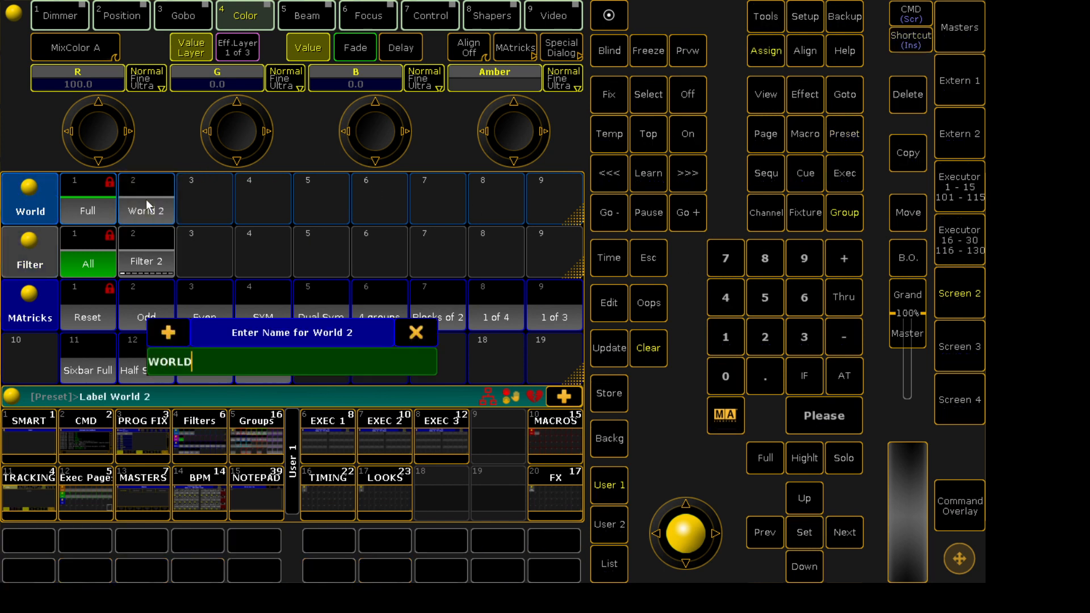
key("Return")
Label filter 2 as FILTER DIMMER.
key("alt+a")
key("alt+a")
left_click(161, 258)
type("FILTER DIMMER")
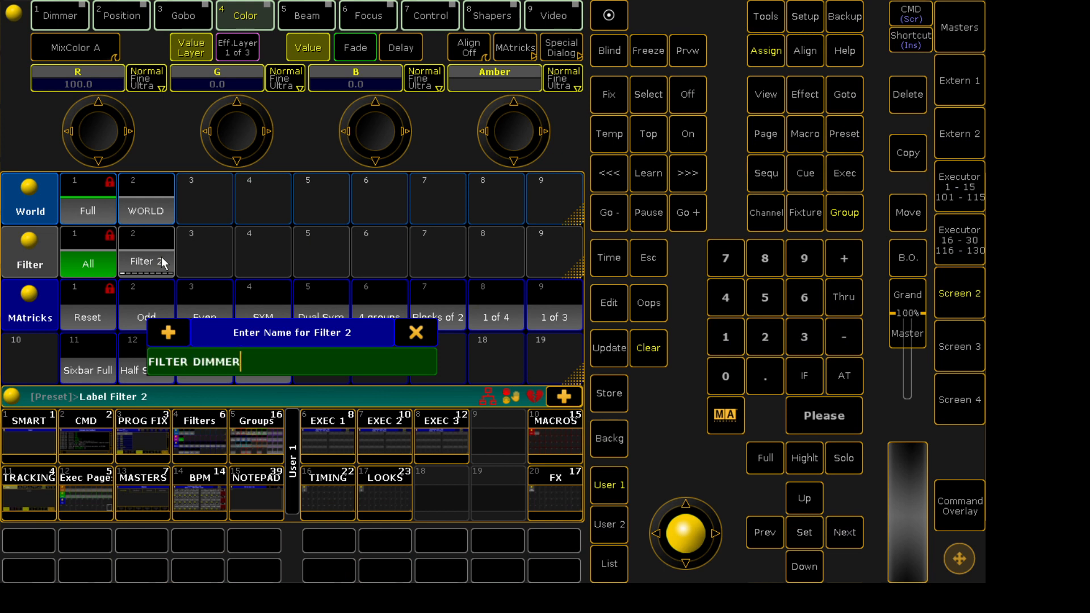
key("Return")
View the playback filter choices in the options of the executor 15 sequence without changing the selection.
left_click(969, 188)
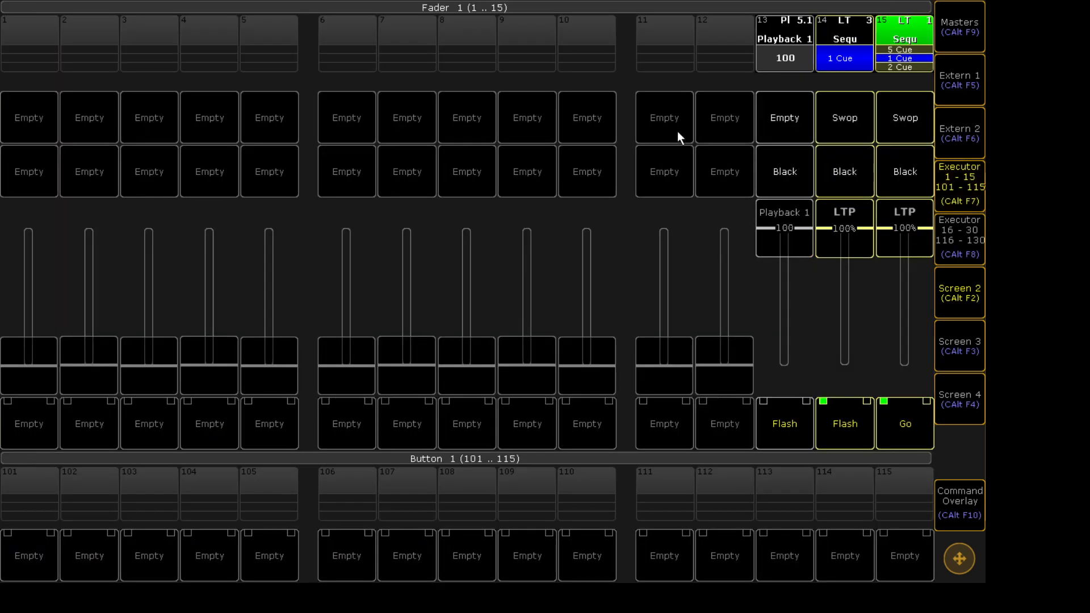
left_click(914, 34)
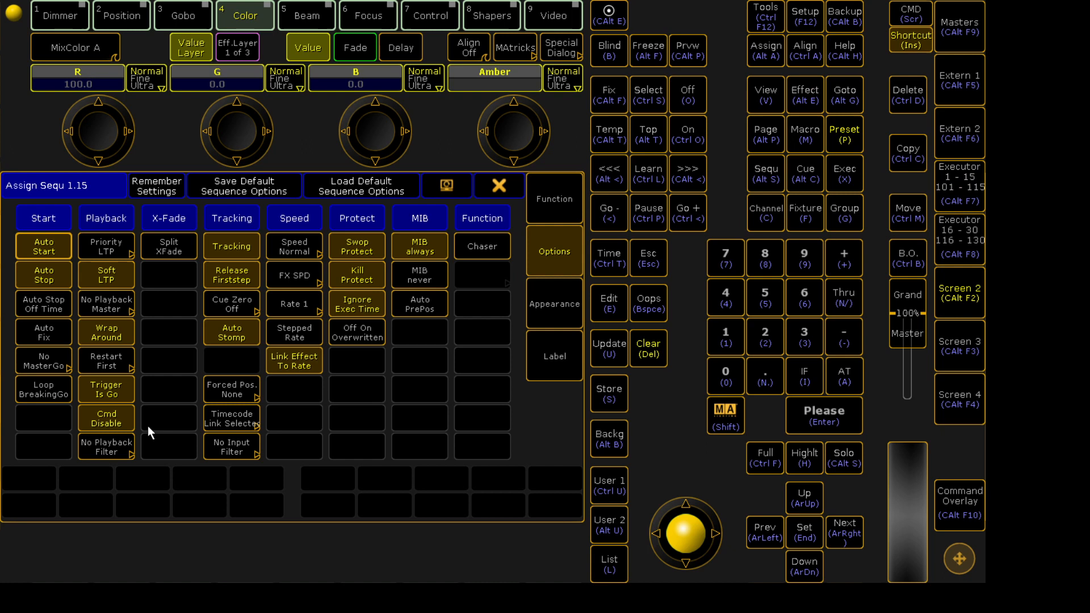
left_click(106, 447)
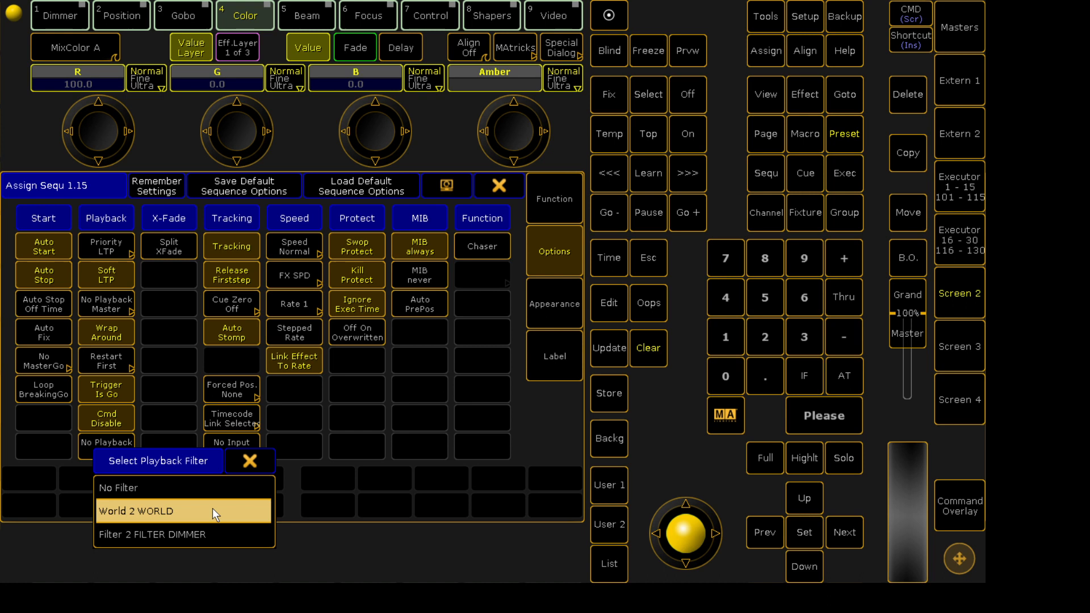
left_click(250, 461)
left_click(493, 182)
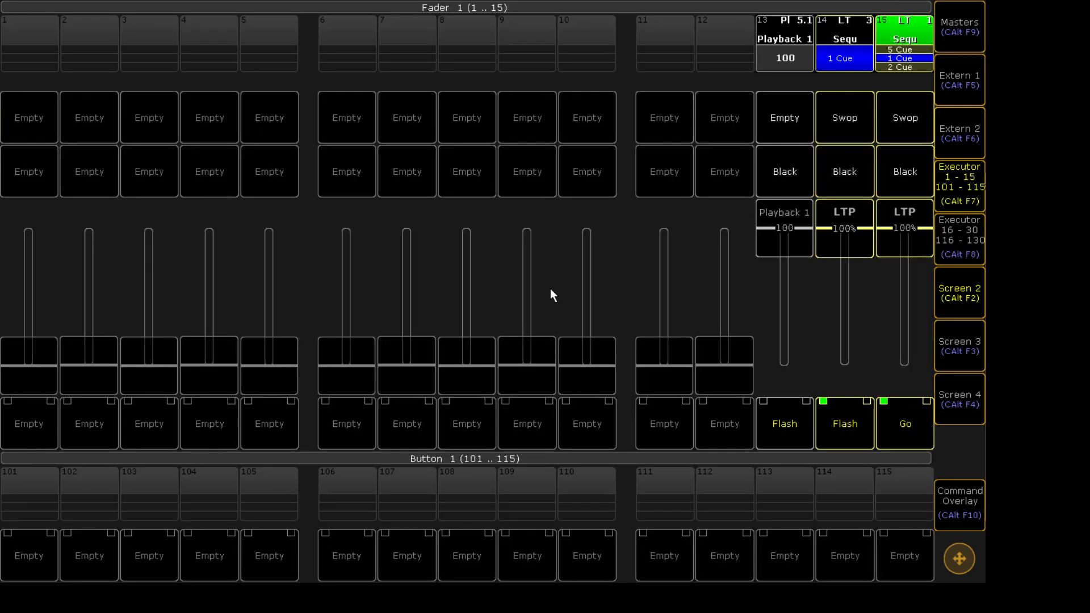
Replace the windows on the screen with a Color preset pool and clear the programmer.
left_click(976, 186)
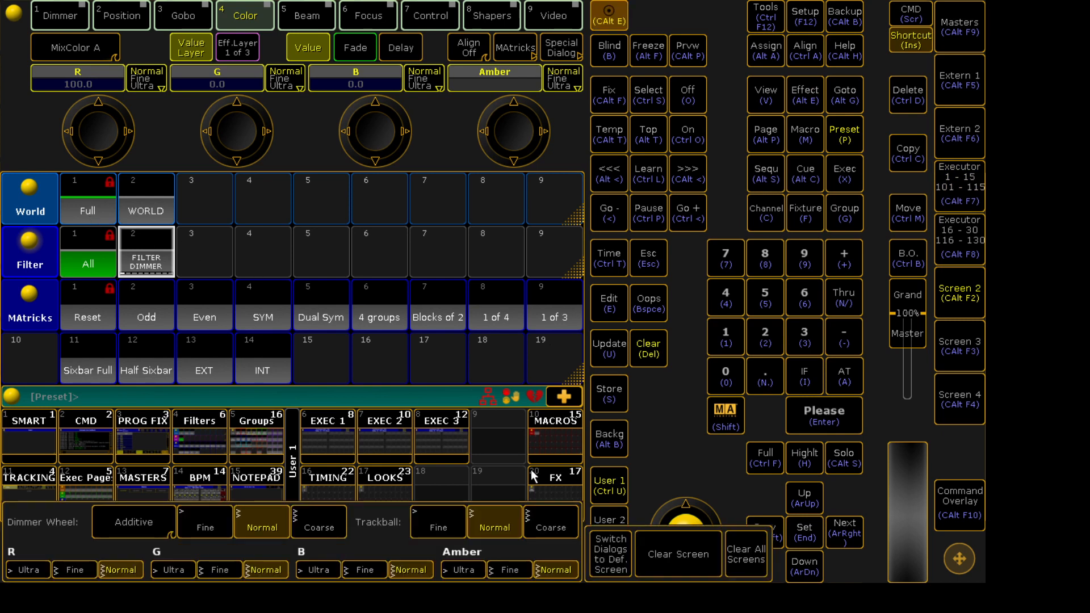
left_click(677, 552, "shift")
left_click(66, 182)
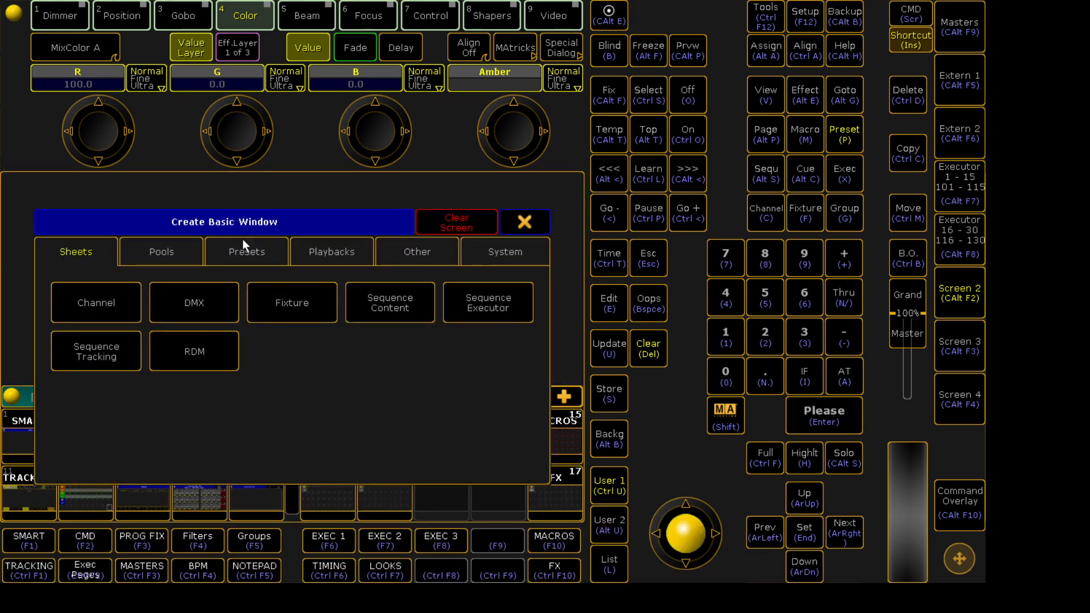
left_click(268, 258)
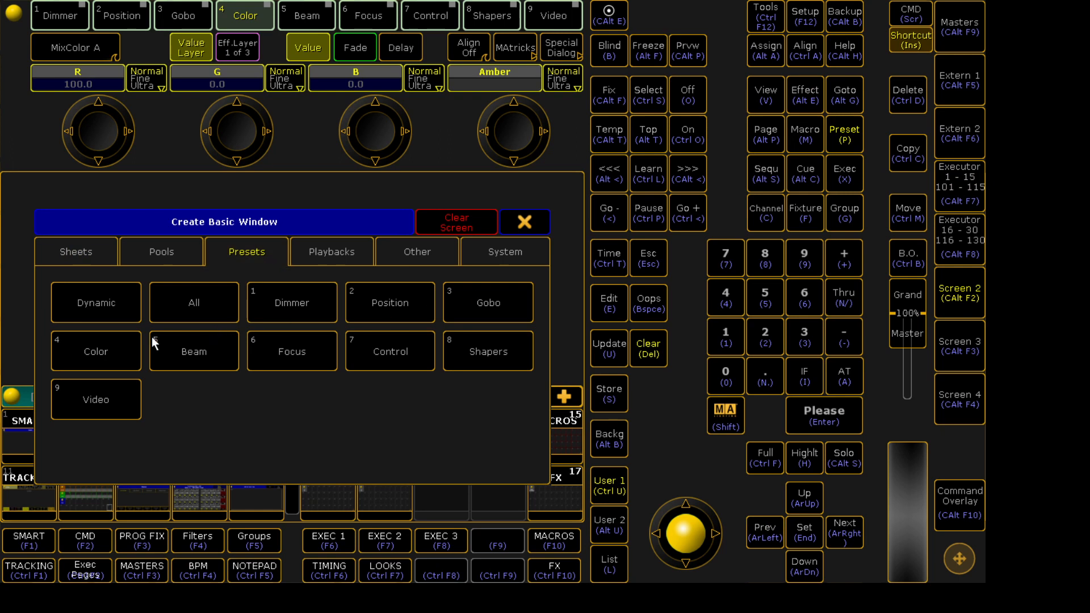
left_click(120, 348)
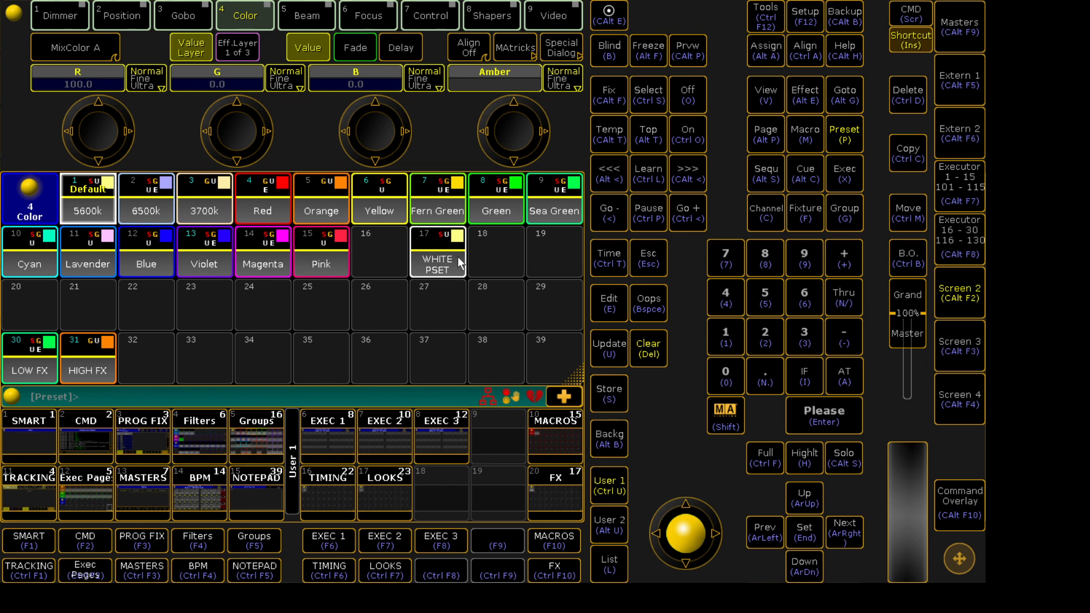
key("Delete")
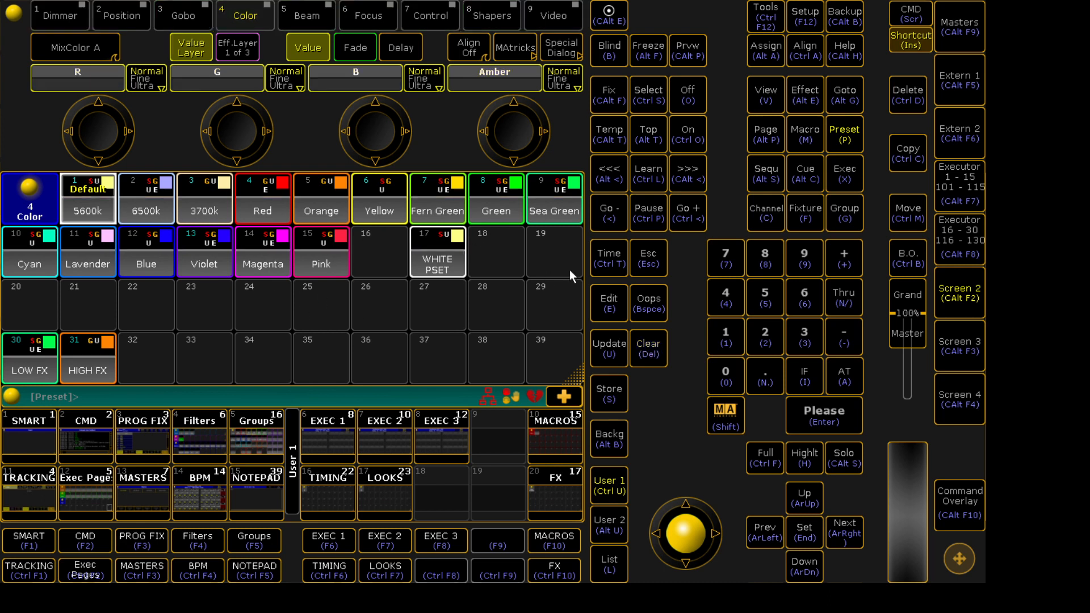
Set the playback filter of the executor 15 sequence to World 2 WORLD, accepting the playback switch-off.
left_click(960, 201)
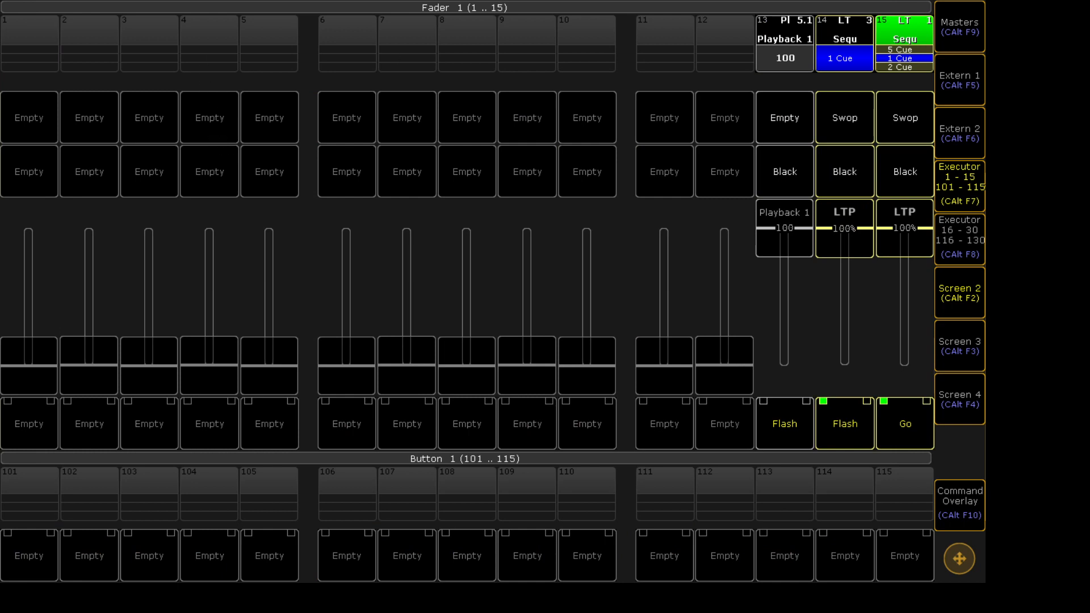
left_click(900, 40)
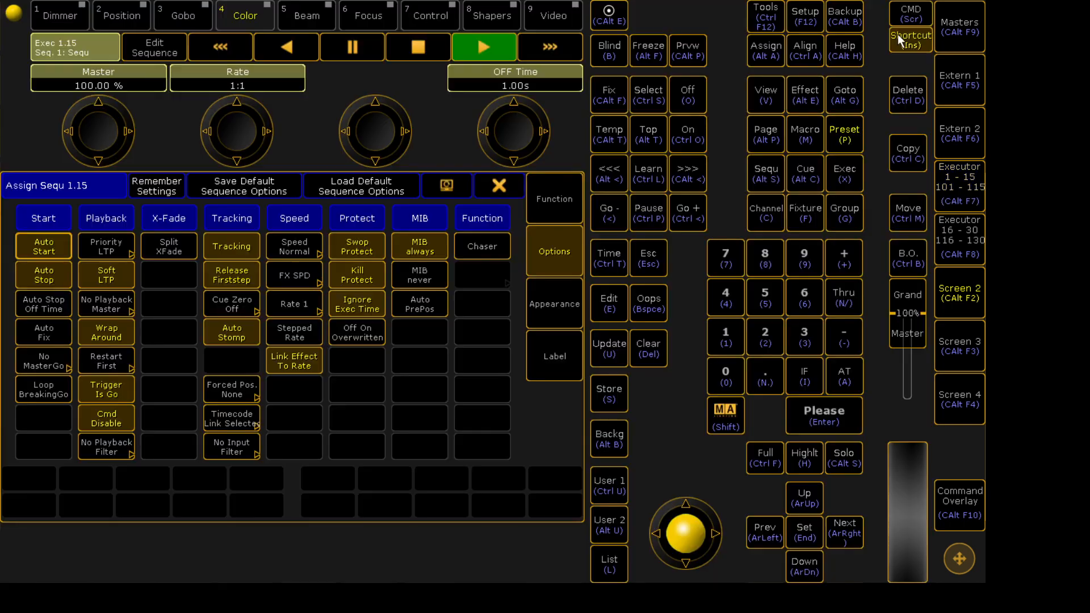
left_click(128, 444)
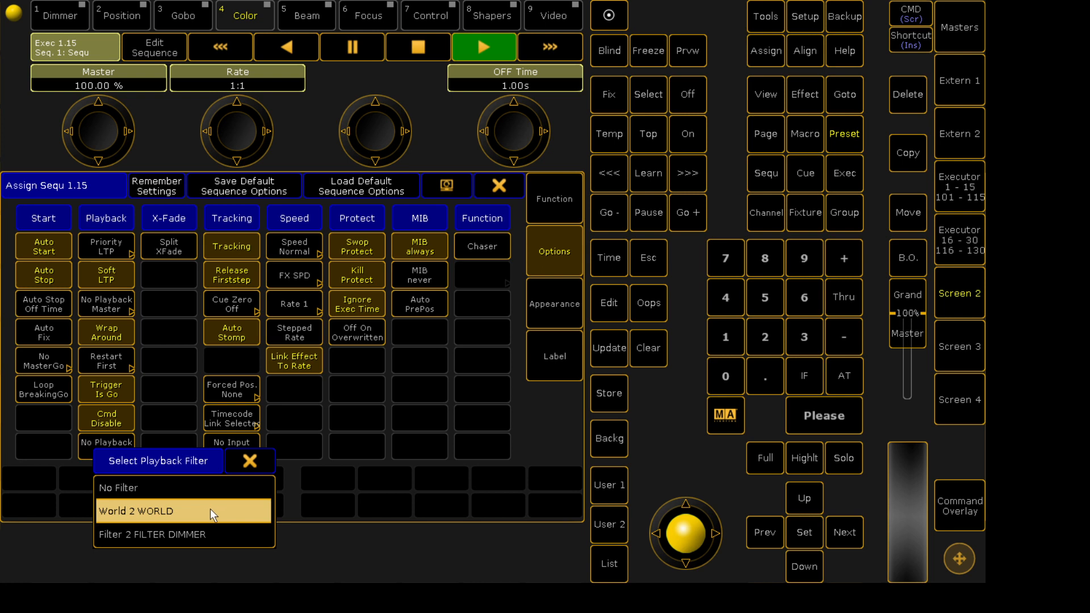
left_click(249, 461)
left_click(124, 446)
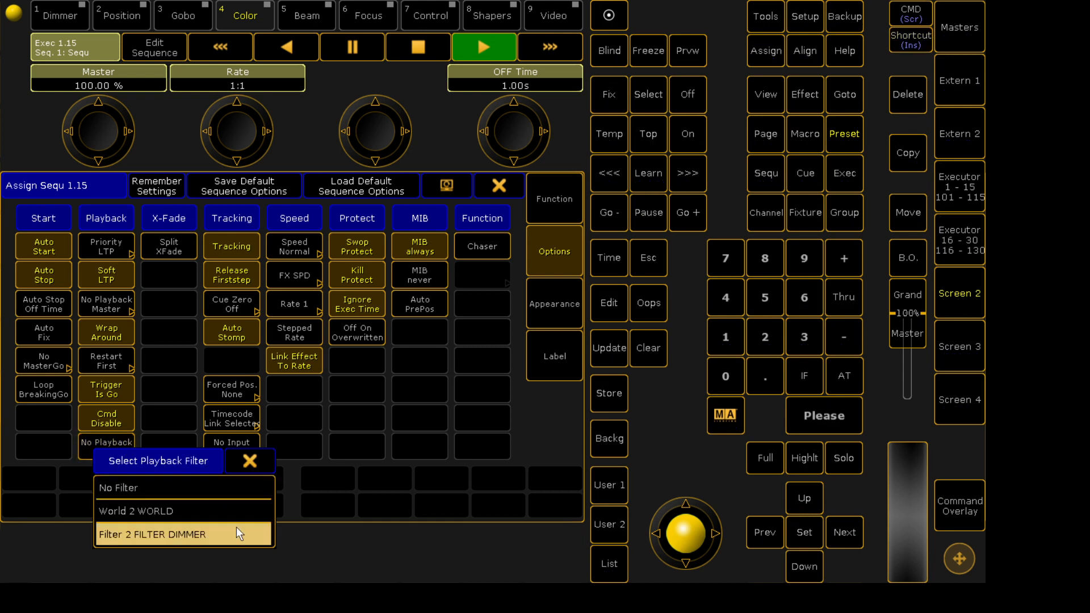
left_click(235, 515)
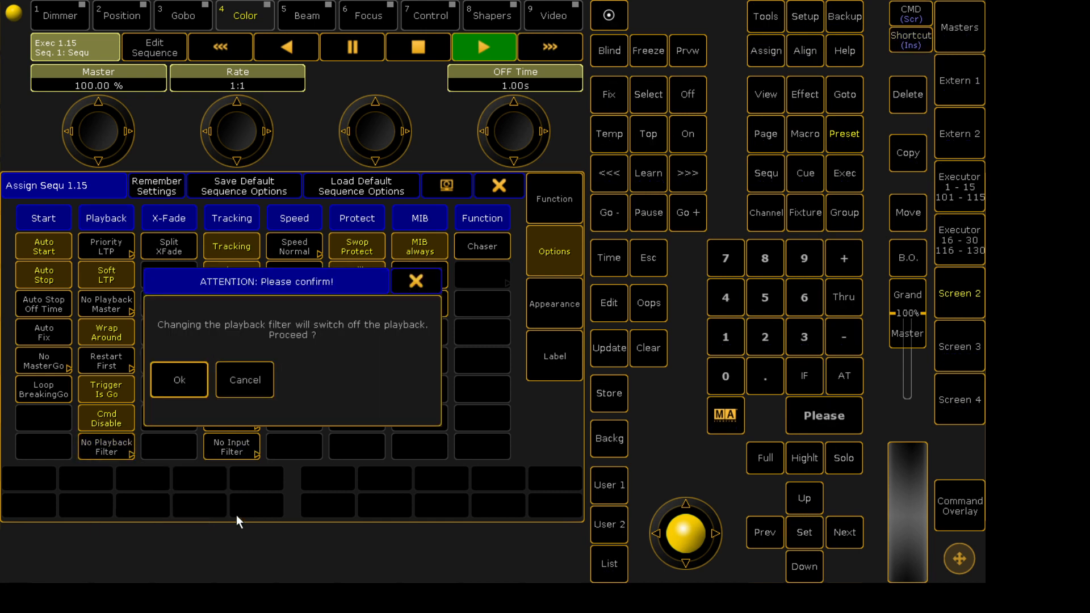
left_click(174, 386)
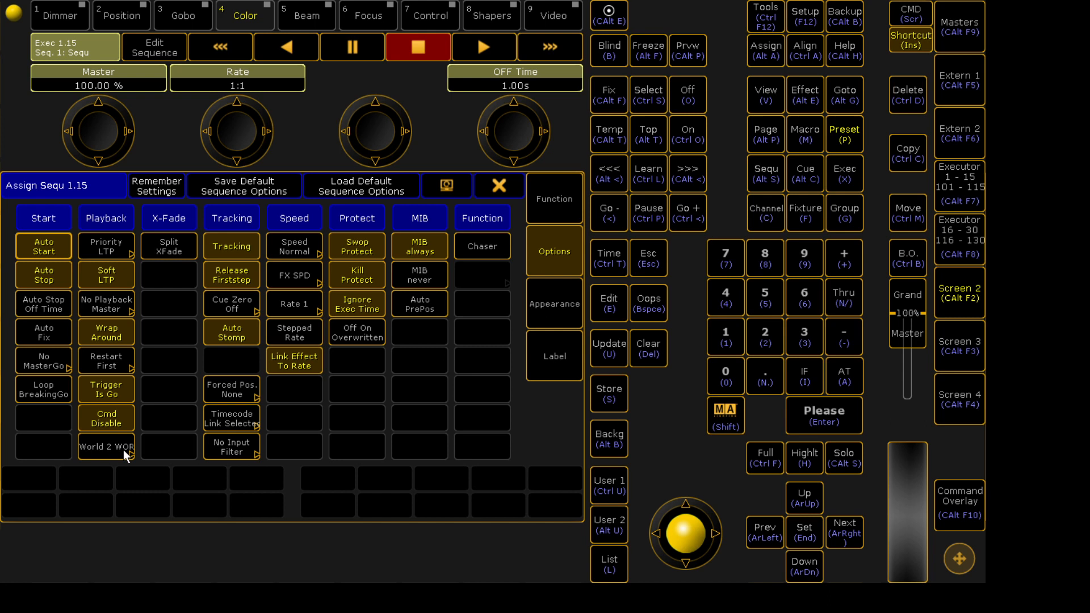
Change the playback filter of the executor 15 sequence to Filter 2 FILTER DIMMER and close its options.
left_click(124, 450)
left_click(178, 534)
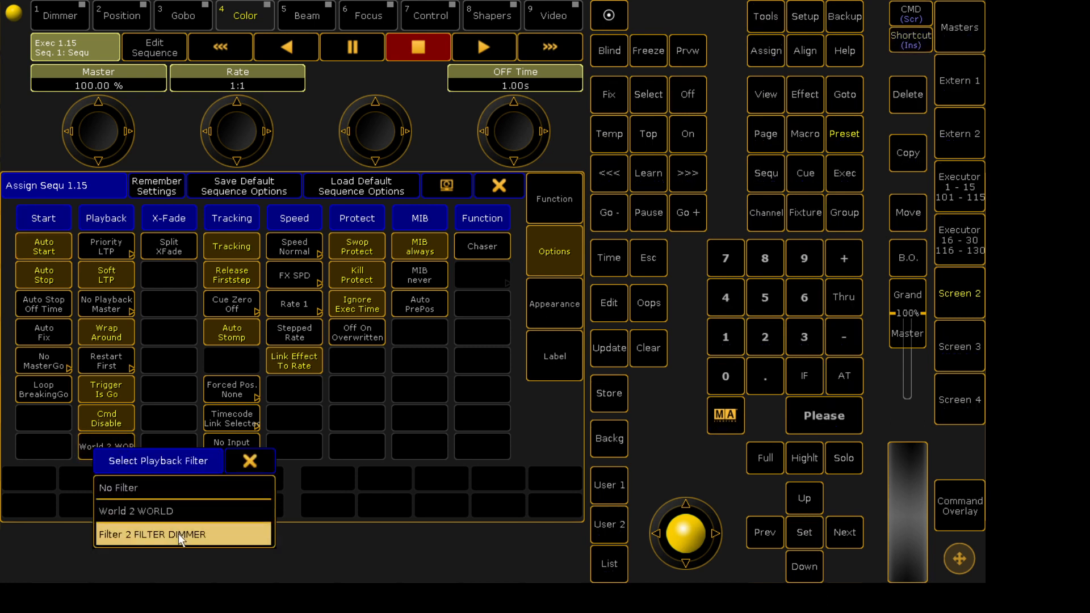
left_click(217, 532)
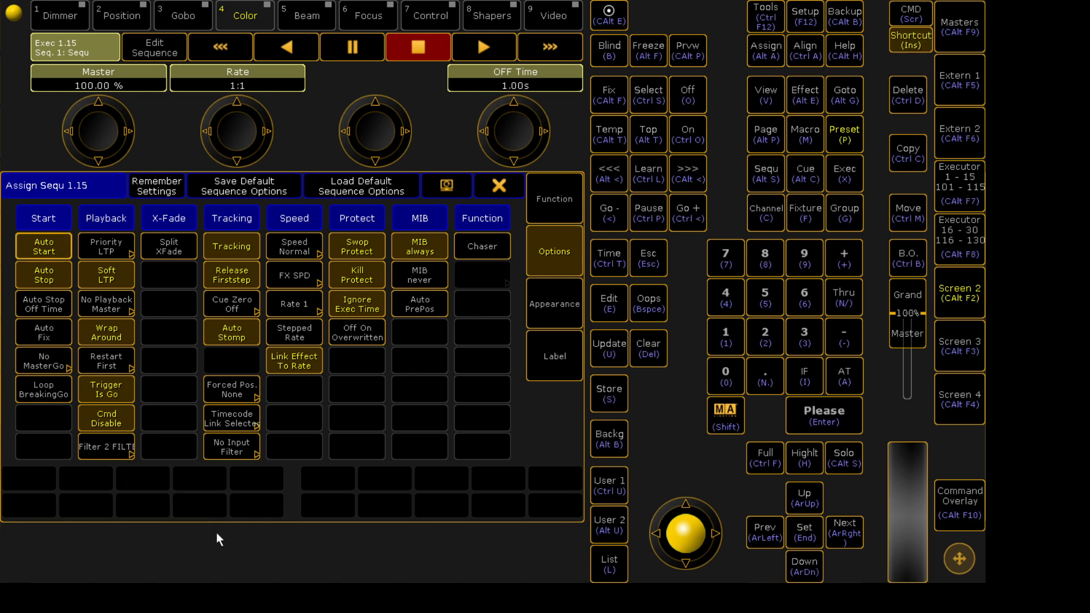
left_click(507, 195)
Create filter 3 in the Filters view, containing only the Position attributes.
left_click(968, 192)
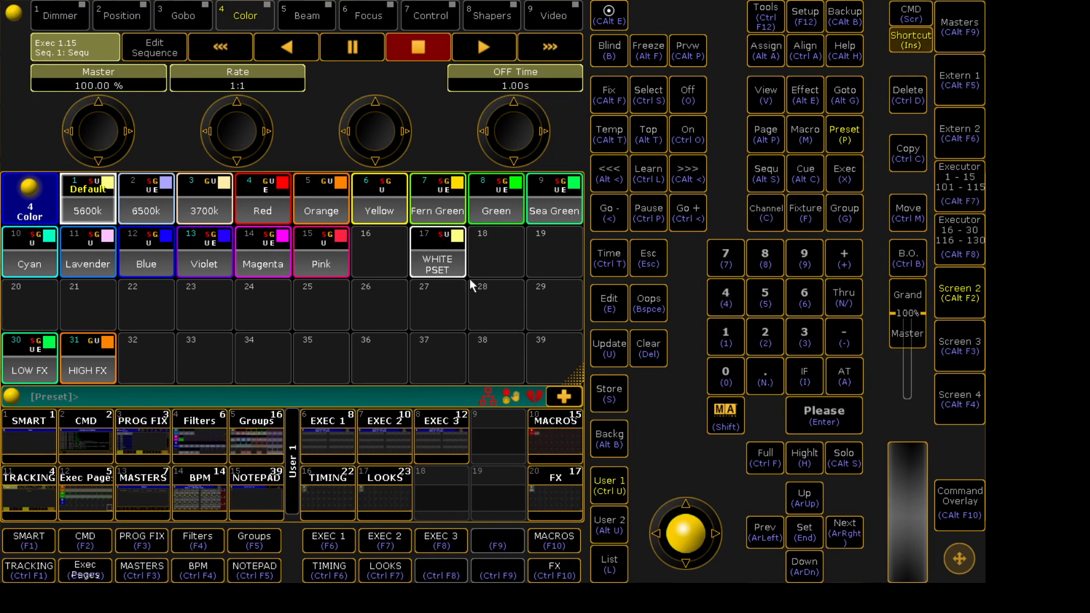
left_click(194, 443)
left_click(199, 245)
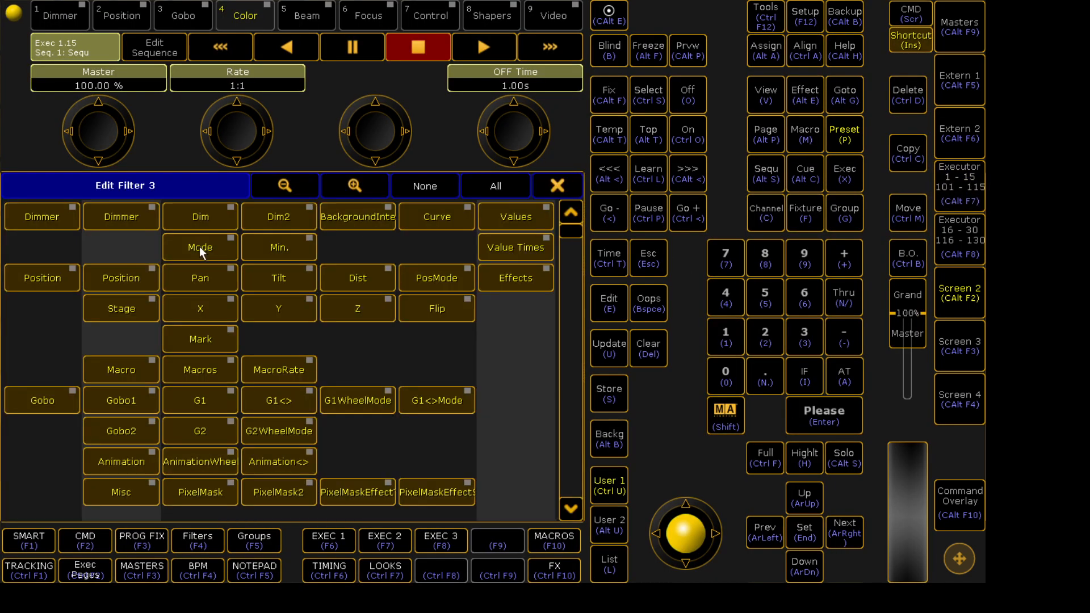
left_click(448, 185)
left_click(34, 278)
left_click(570, 183)
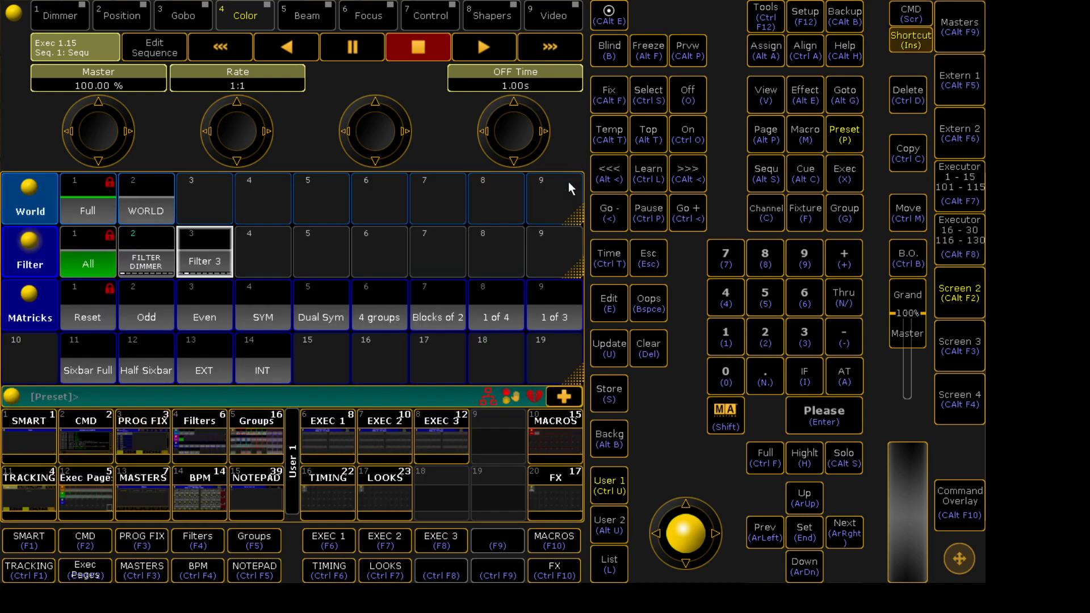
Set the playback filter of the executor 15 sequence to Filter 3 and close its options.
left_click(968, 179)
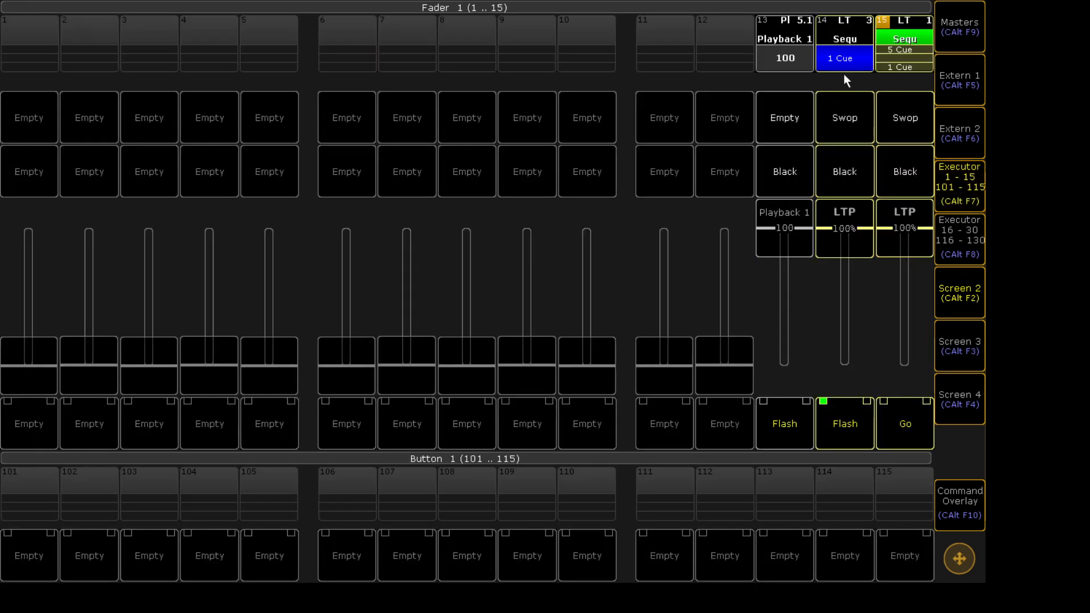
left_click(891, 42)
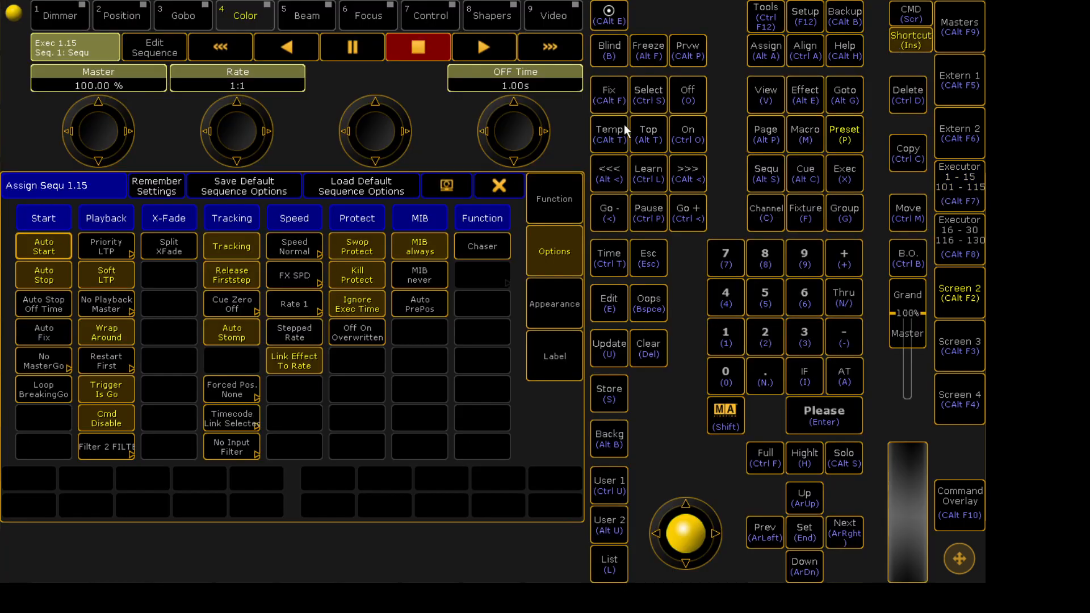
left_click(118, 454)
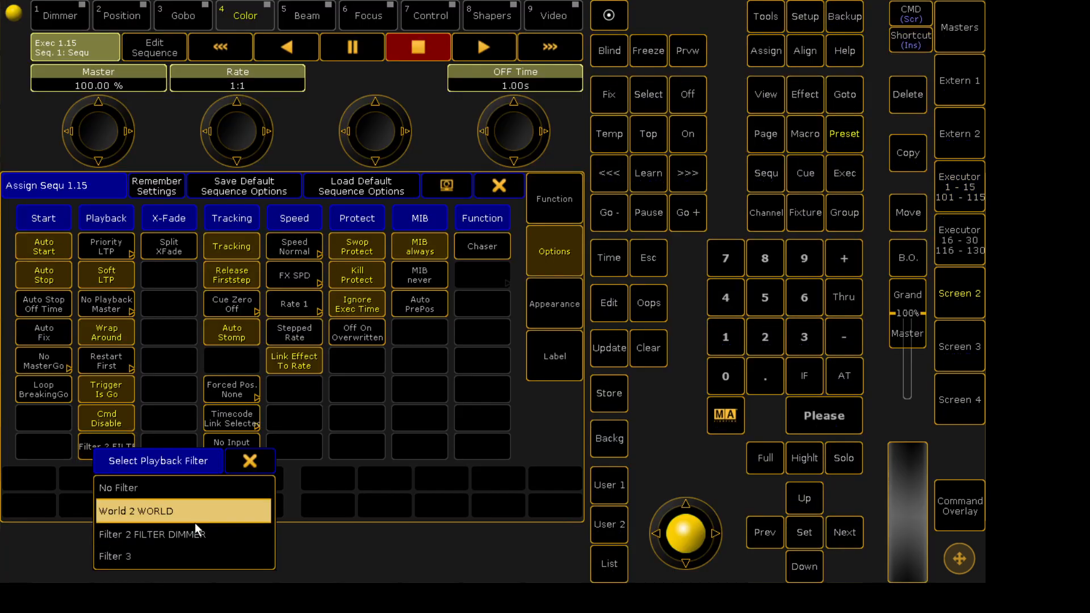
left_click(189, 556)
left_click(503, 185)
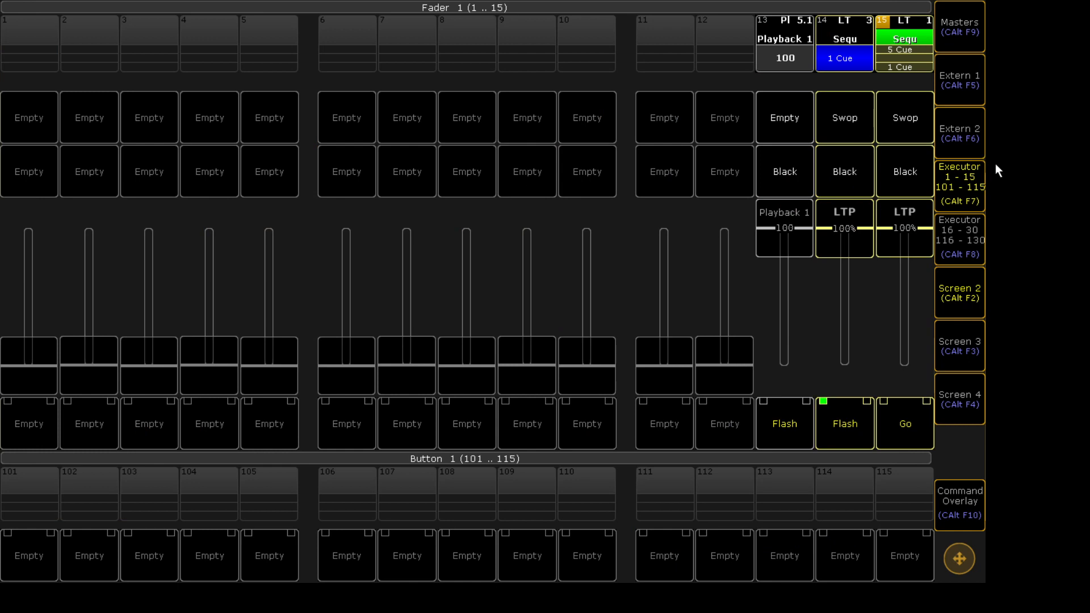
Return to the Filters view and label filter 3 as FILTER POSITION.
left_click(959, 181)
key("alt+a")
key("alt+a")
left_click(205, 261)
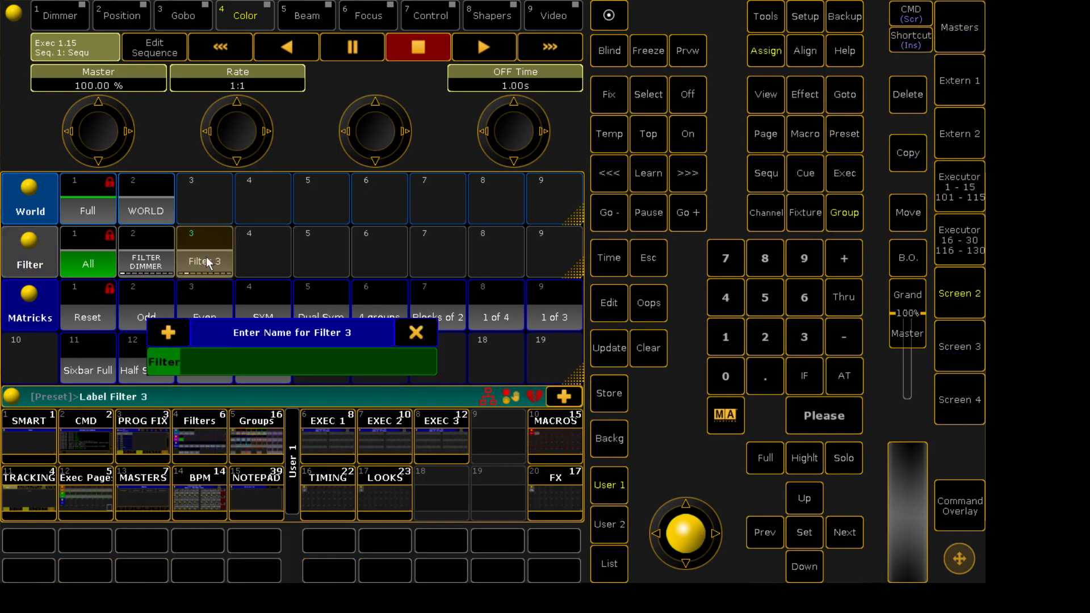
type("FILTER P")
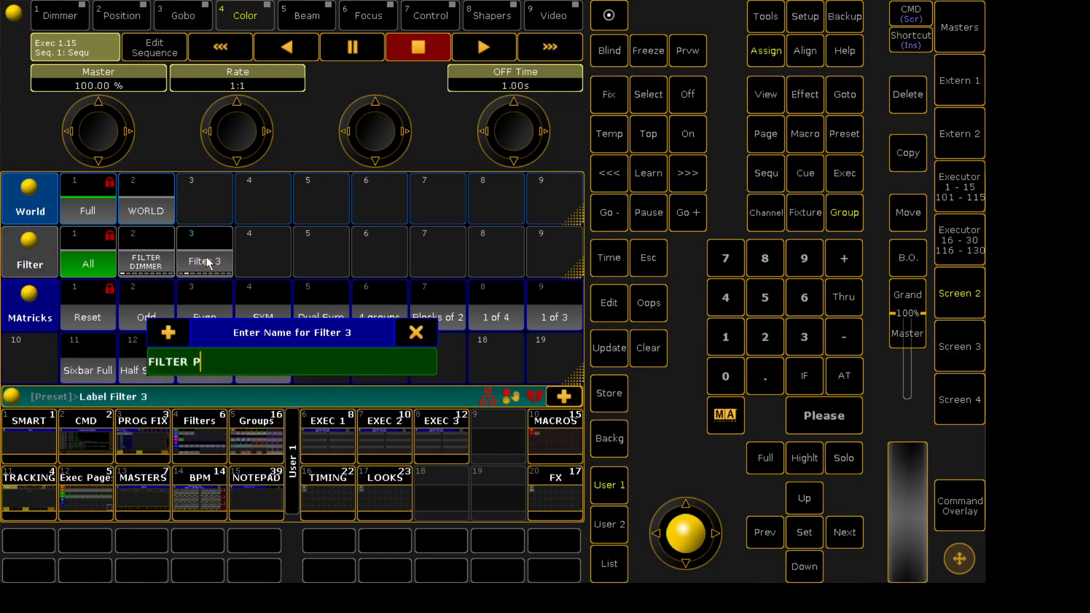
type("OSITION")
key("Return")
key("Insert")
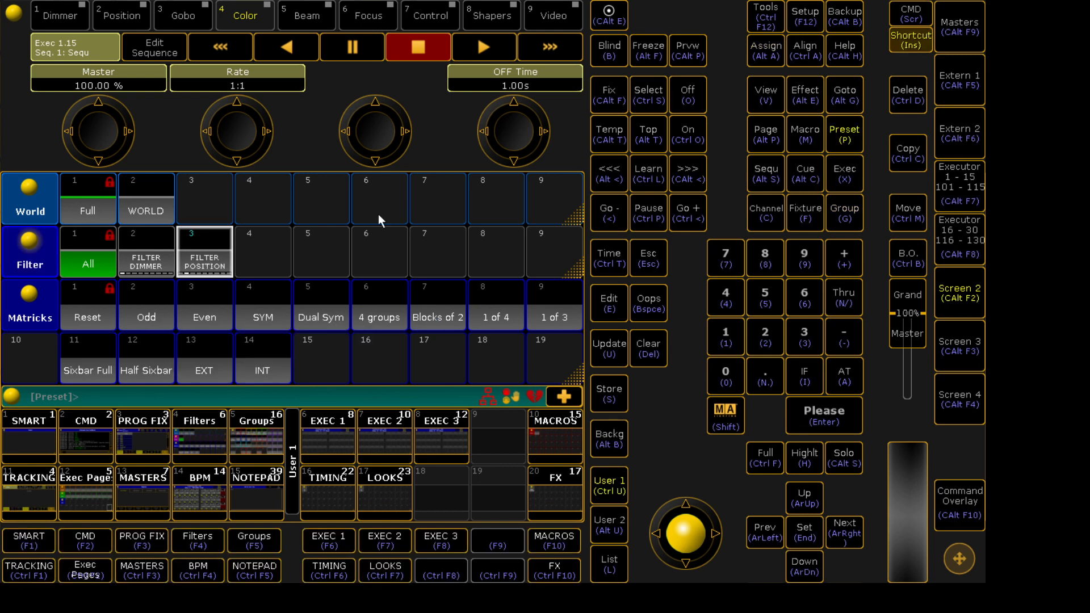
Reselect Filter 3 FILTER POSITION as the playback filter of the executor 15 sequence and close its options.
left_click(948, 188)
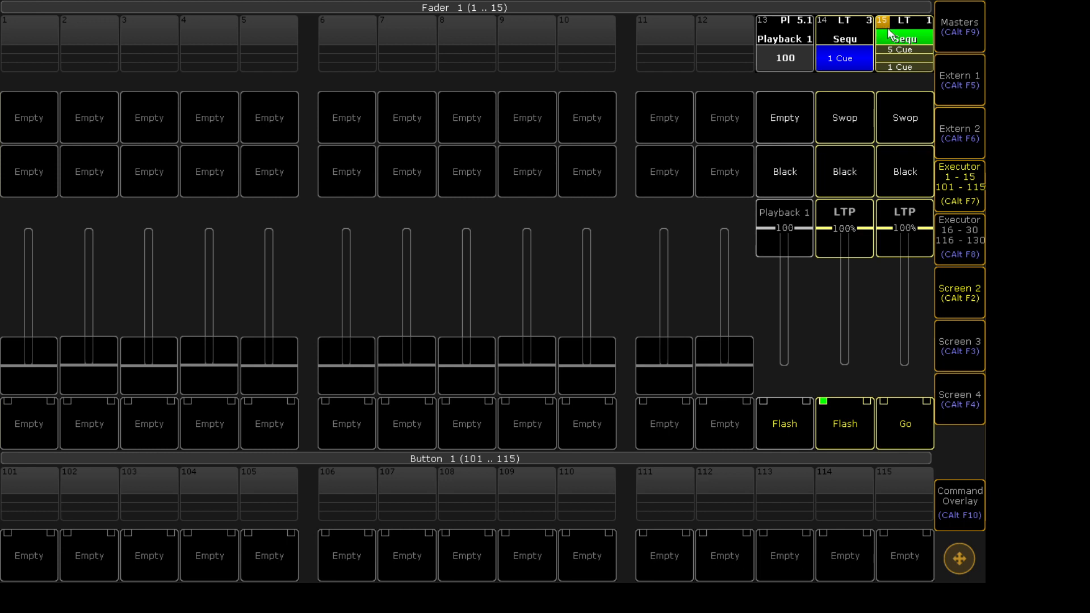
left_click(897, 22)
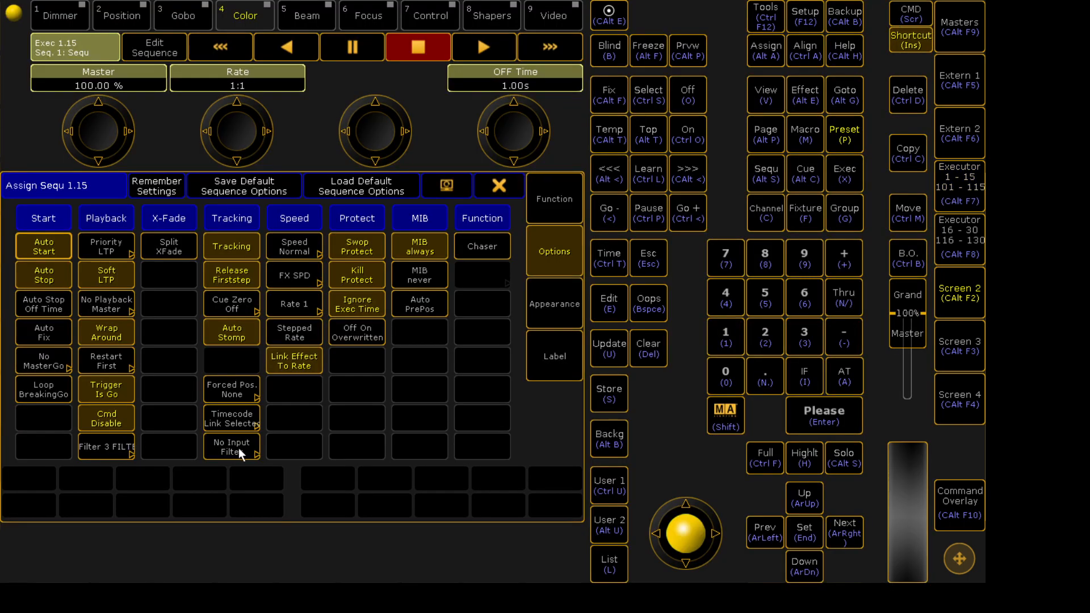
left_click(126, 456)
left_click(188, 553)
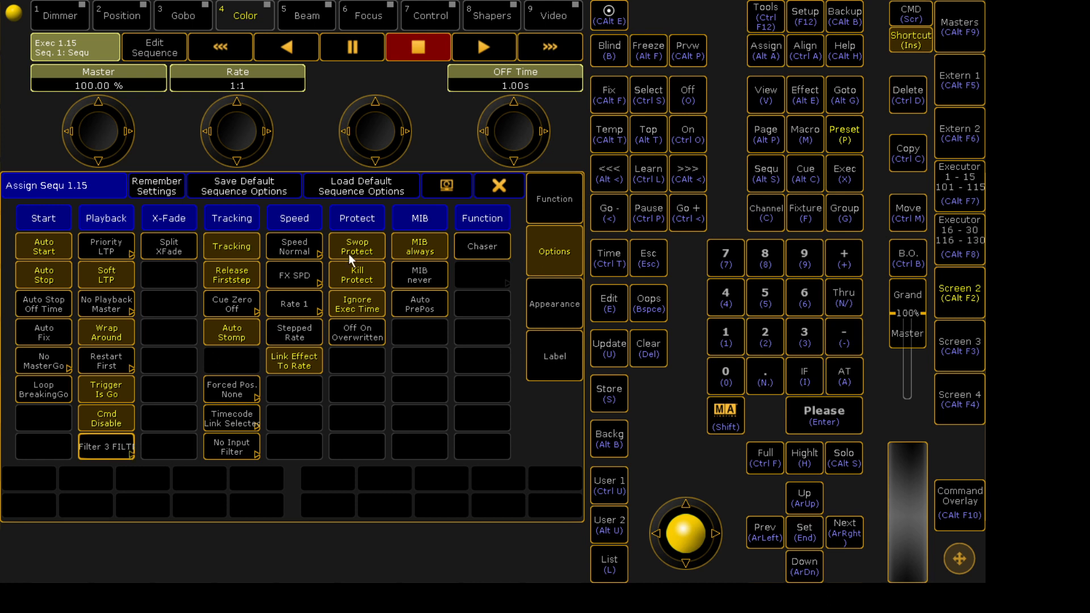
left_click(486, 187)
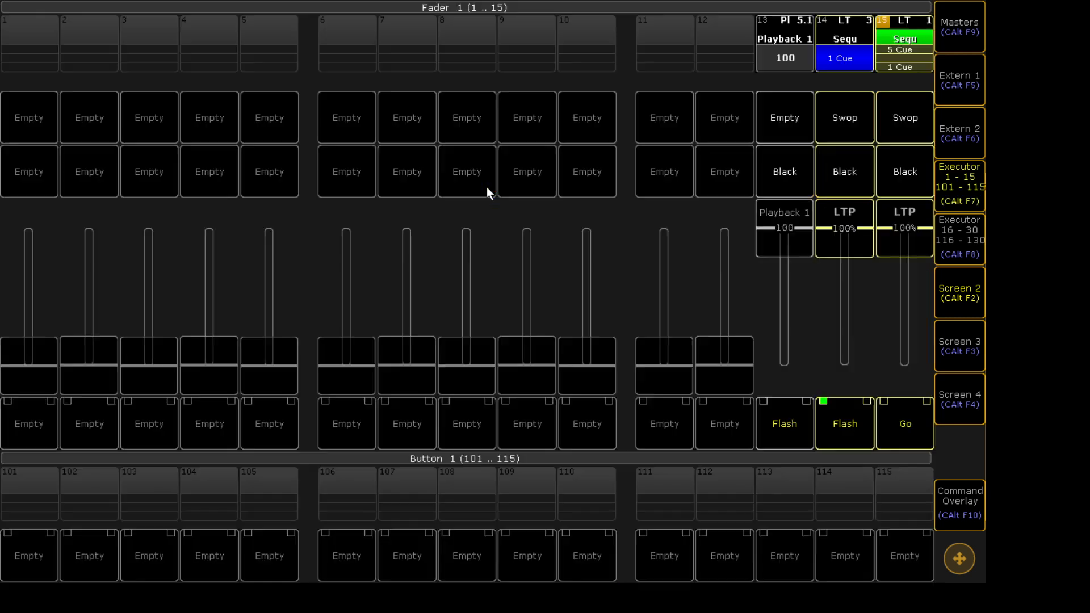
Create filter 4 with all attributes enabled but Values and Value Times excluded, leaving only Effects.
left_click(948, 193)
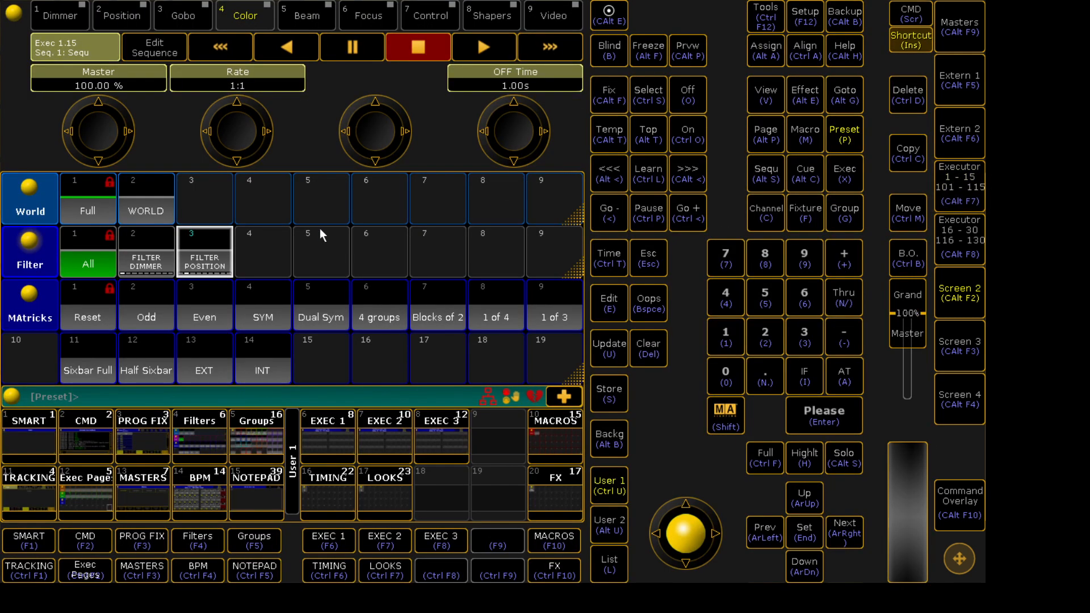
left_click(277, 250)
left_click(440, 185)
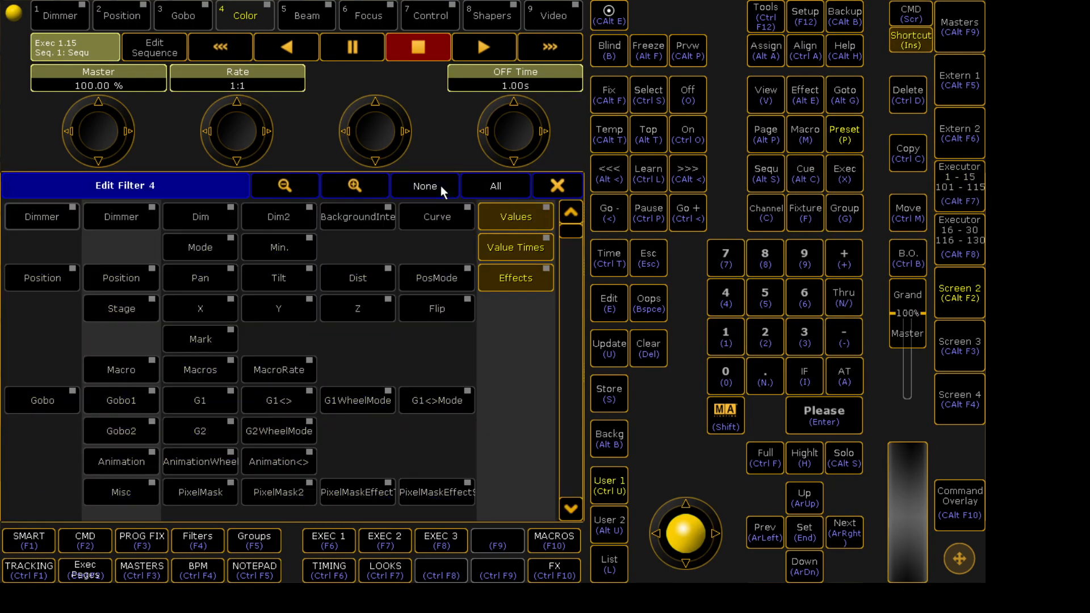
left_click(475, 187)
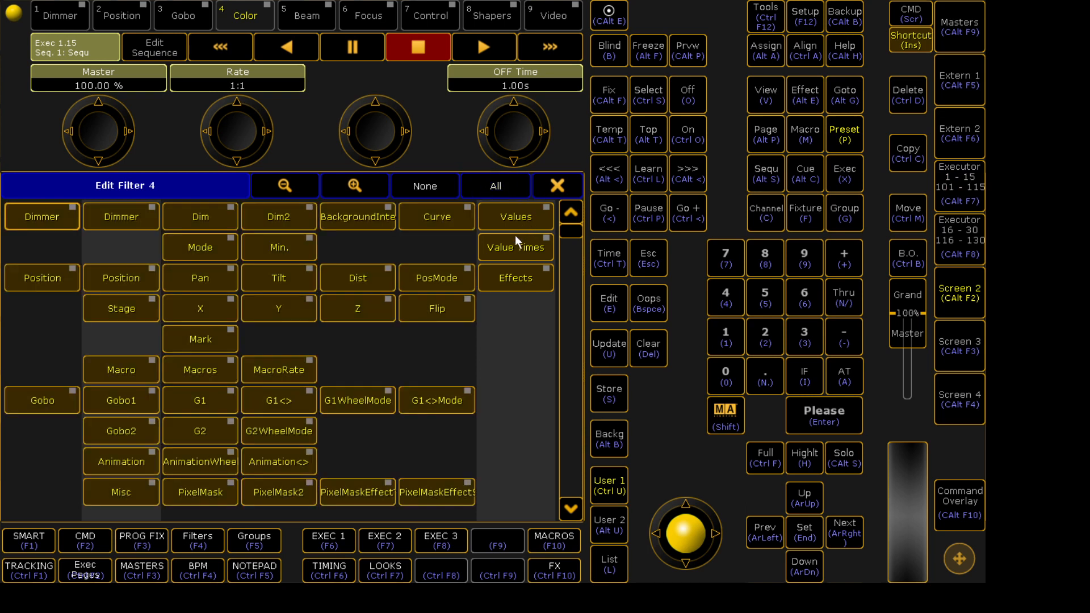
left_click(538, 214)
left_click(515, 250)
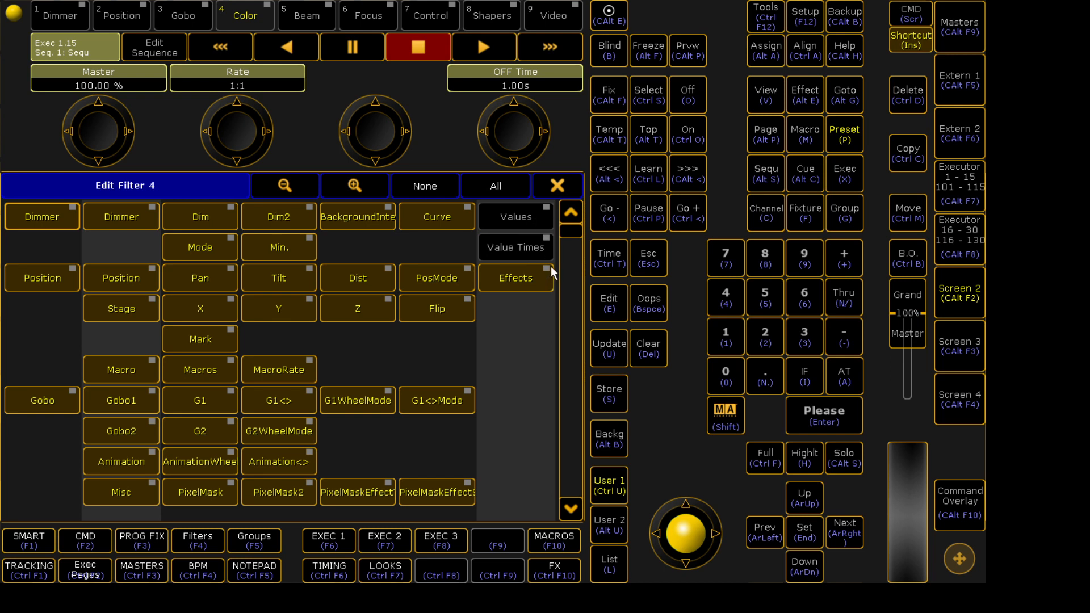
left_click(564, 190)
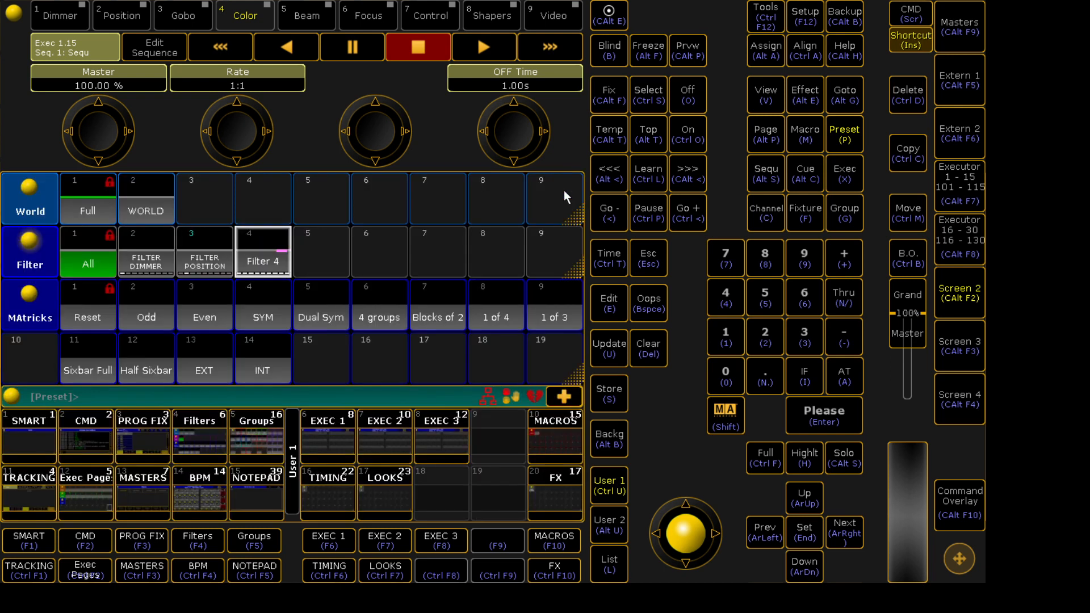
Label filter 4 as FX ONLY.
key("alt+a")
key("alt+a")
left_click(273, 262)
type("FX ")
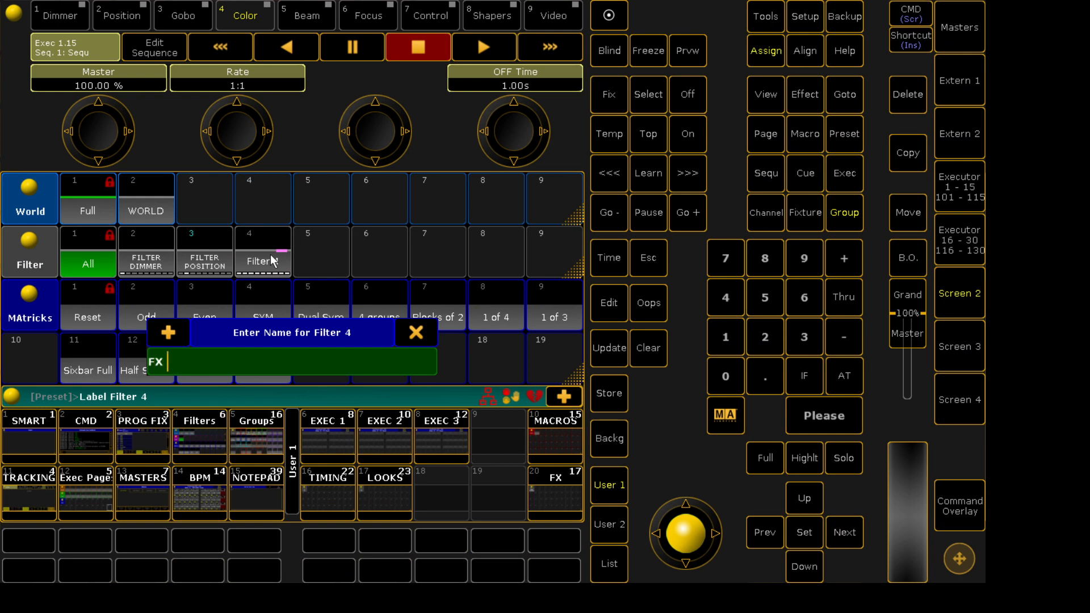
type("ONLY")
key("Return")
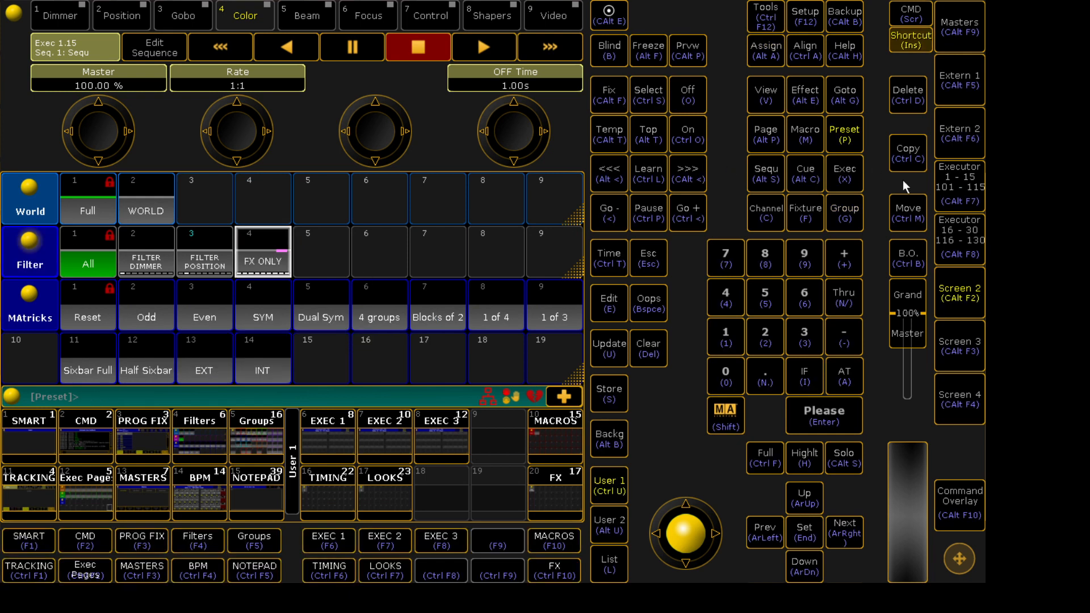
Set the playback filter of the executor 15 sequence to Filter 4 FX ONLY and close its options.
left_click(954, 185)
left_click(904, 39)
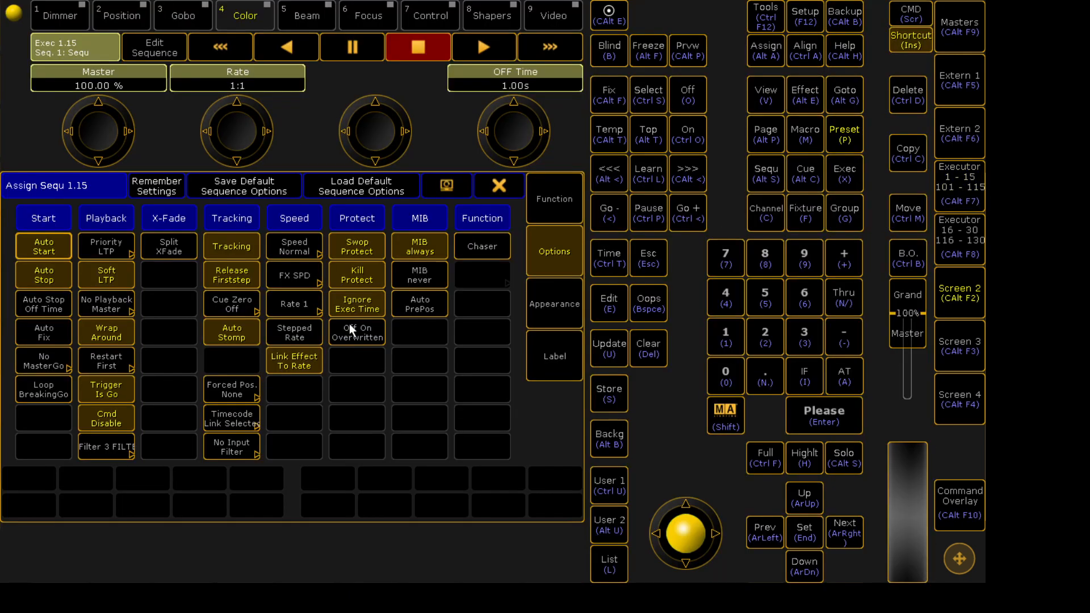
left_click(123, 434)
left_click(177, 561)
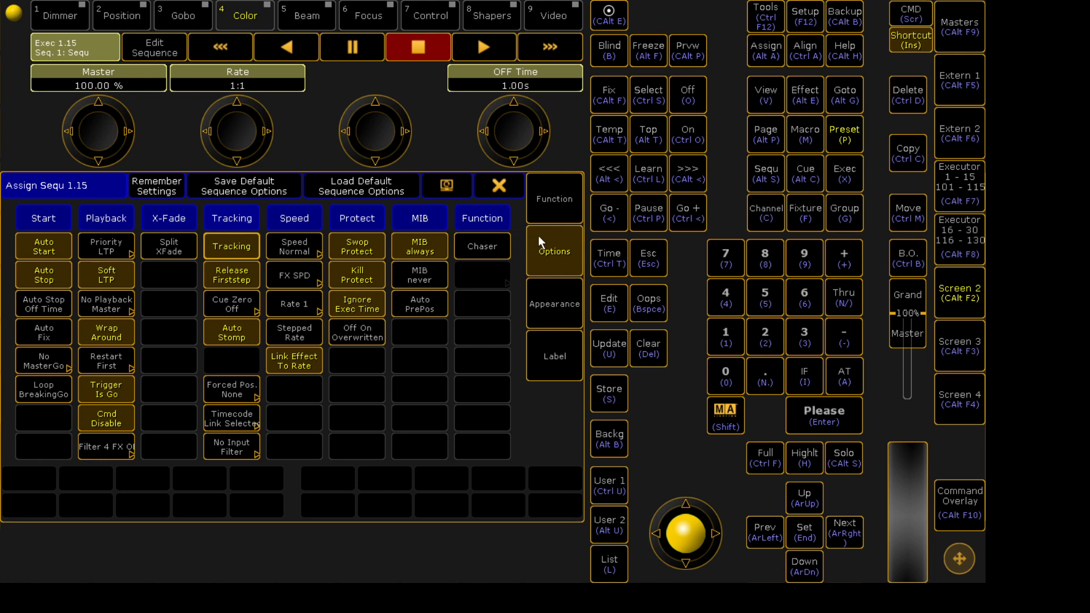
left_click(511, 184)
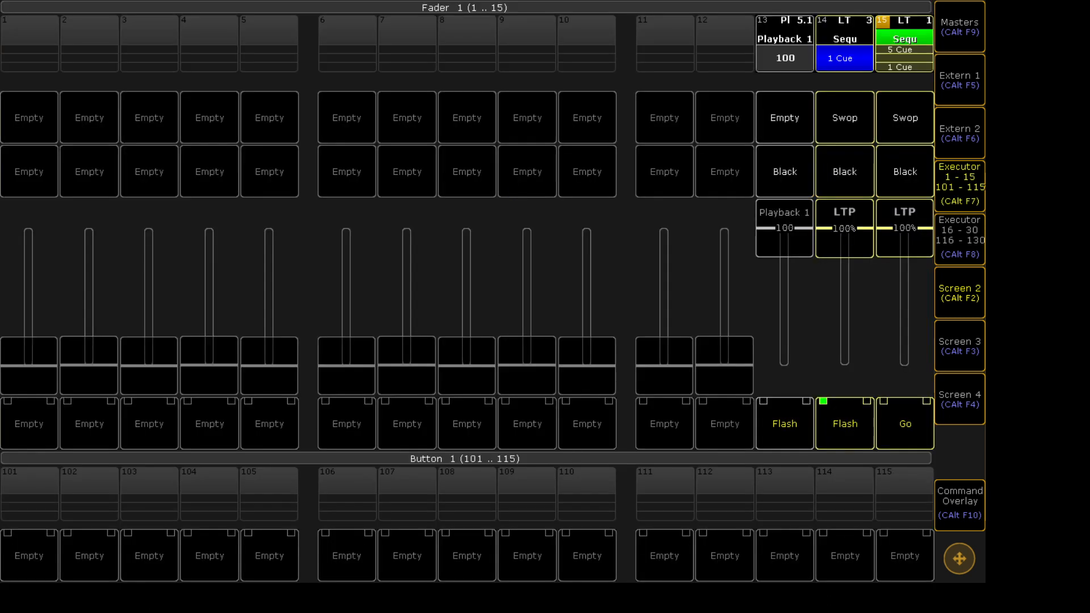